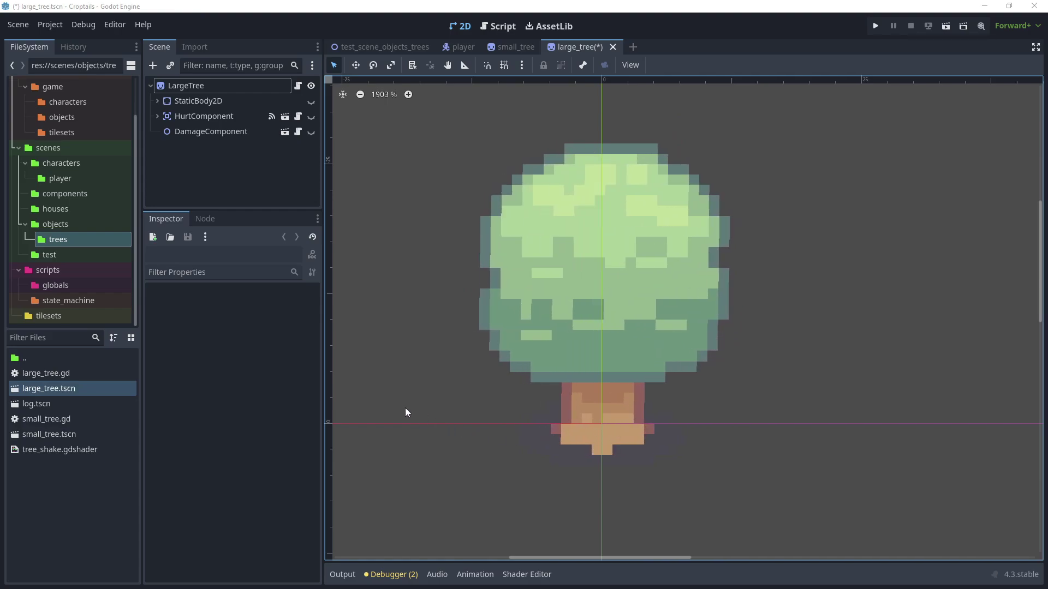
- Run the game, walk to the small tree, chop it into a log with the axe, then stop the game
key("F5")
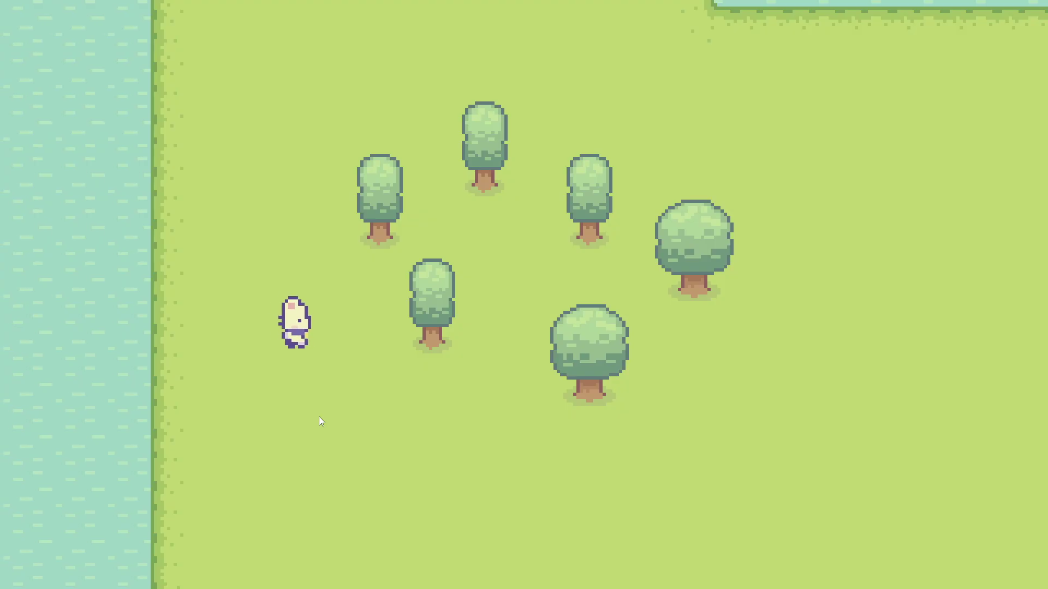
key("Right")
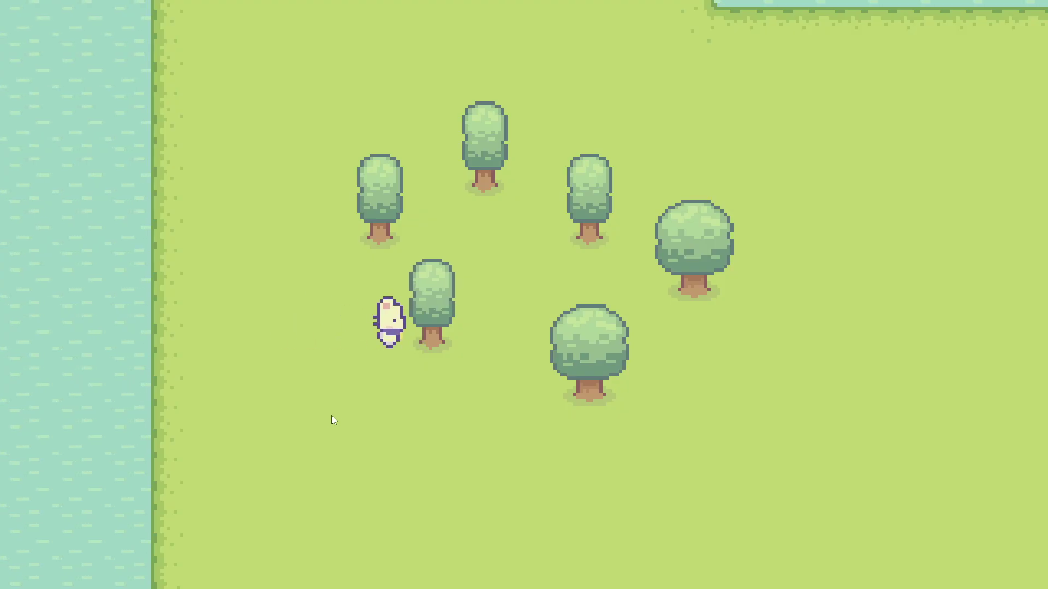
key("space")
key("space")
key("F8")
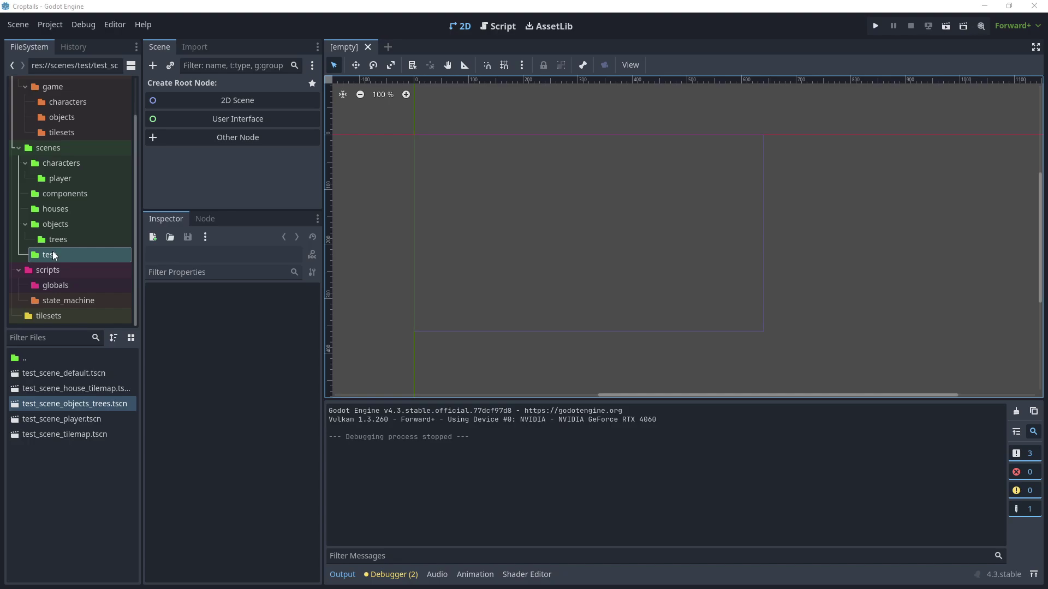
- Load test_scene_objects_trees.tscn and player.tscn, inspecting the Player node
double_click(80, 404)
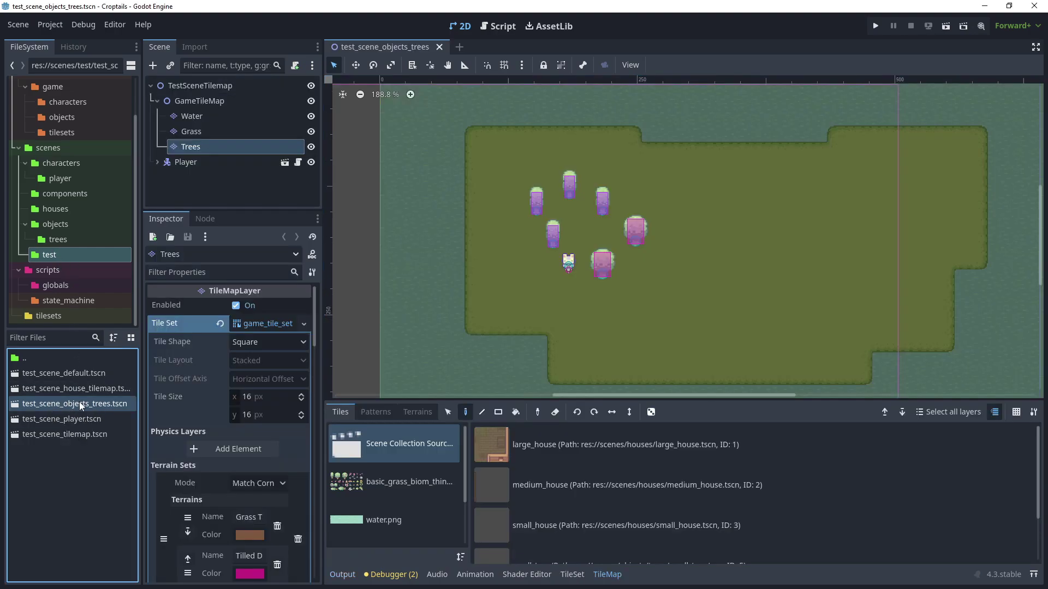
left_click(62, 178)
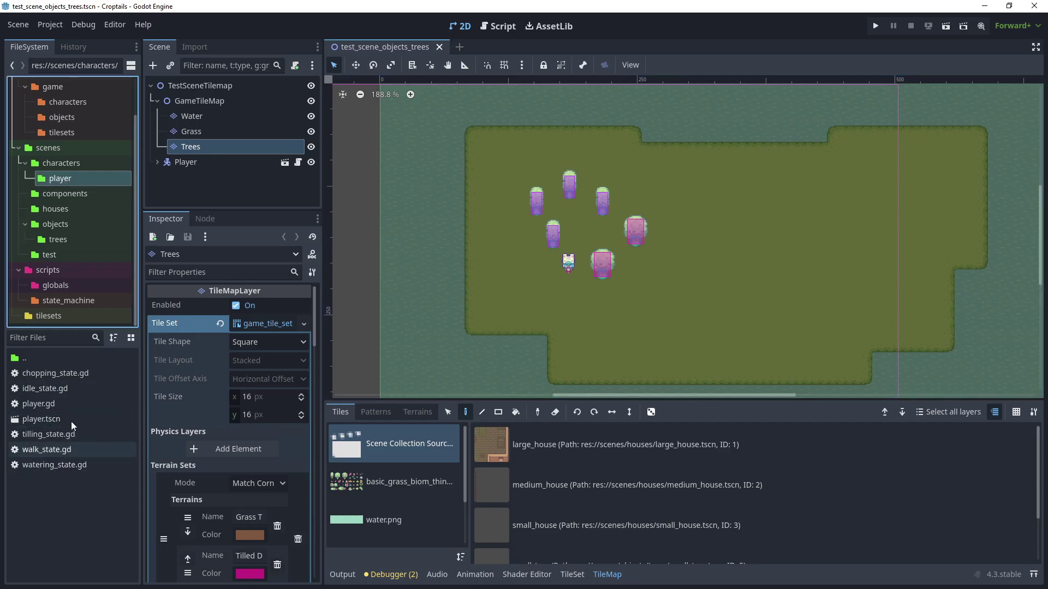
double_click(57, 420)
left_click(198, 87)
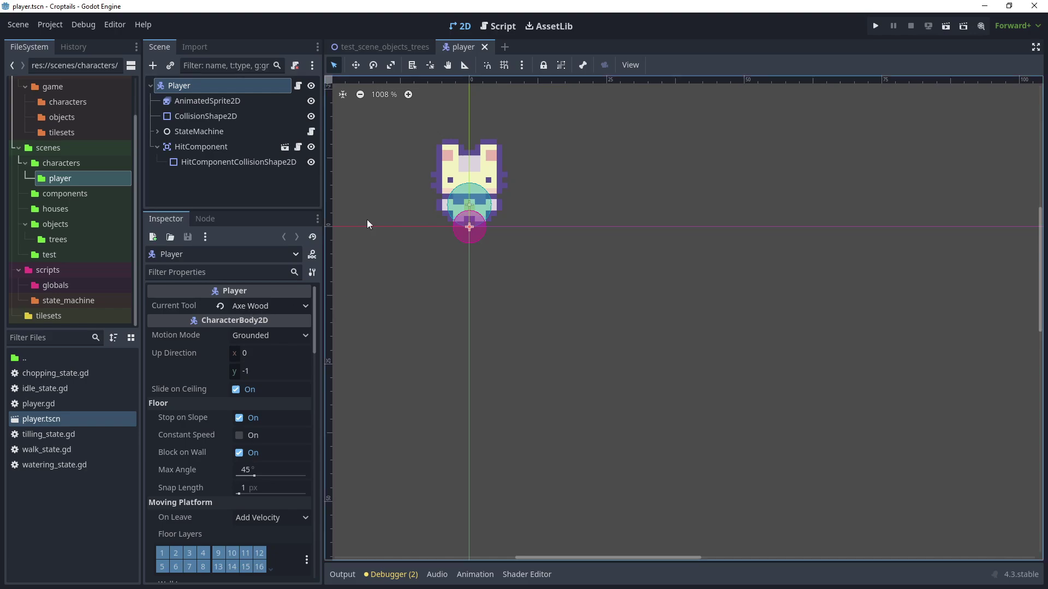
- Run the trees test scene on its own, then close the running game
left_click(386, 48)
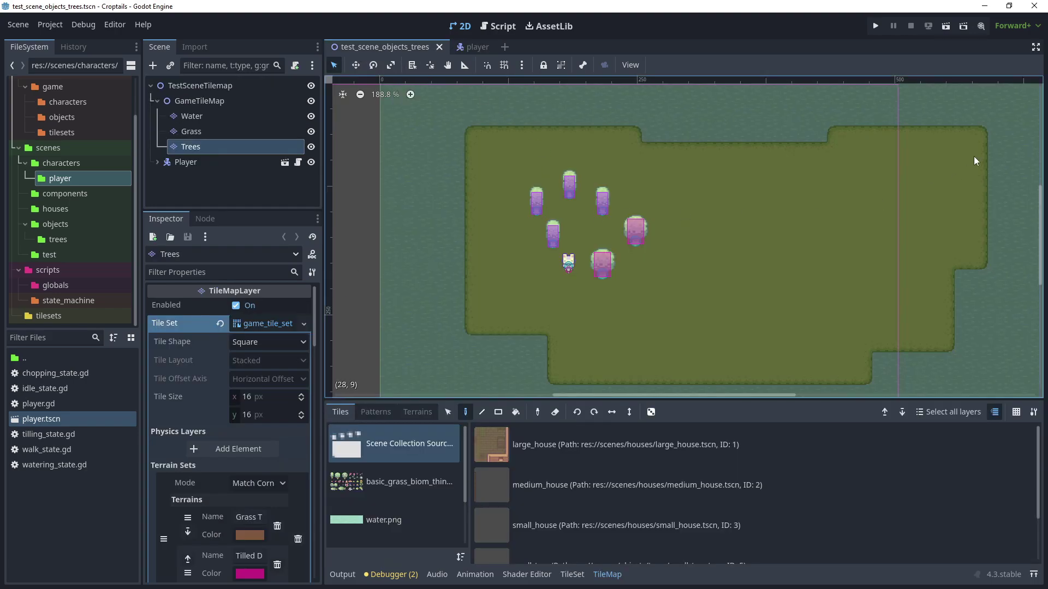
left_click(946, 27)
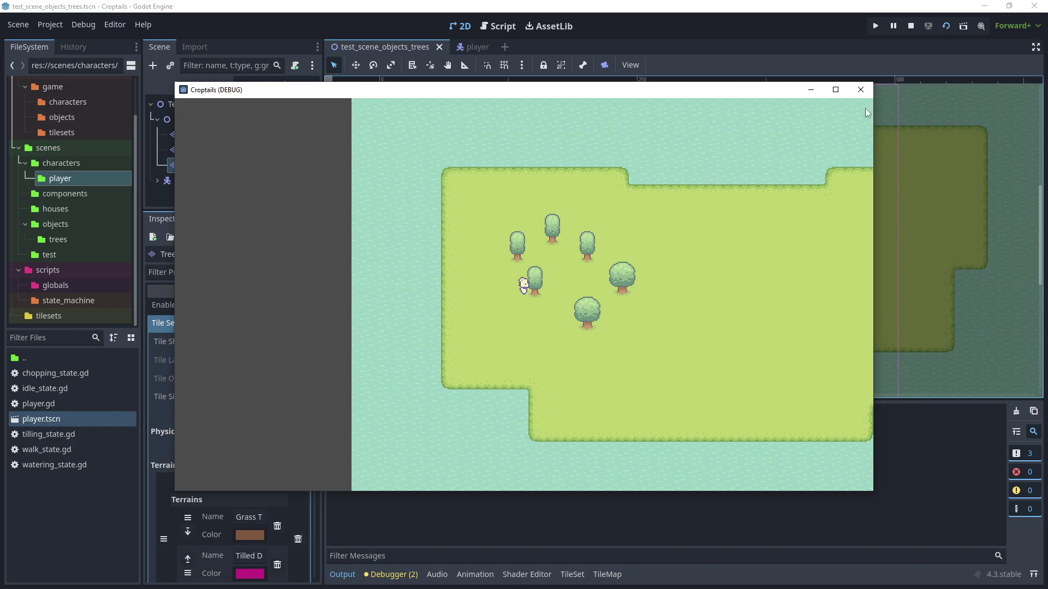
left_click(860, 90)
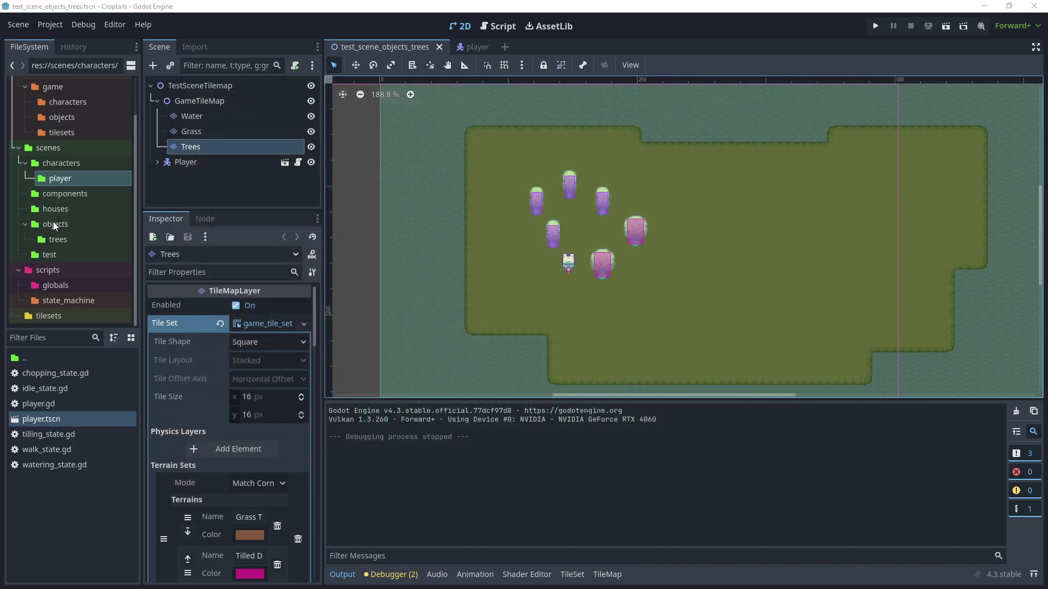
- Load small_tree.tscn from the trees folder and select its SmallTree root node
left_click(57, 239)
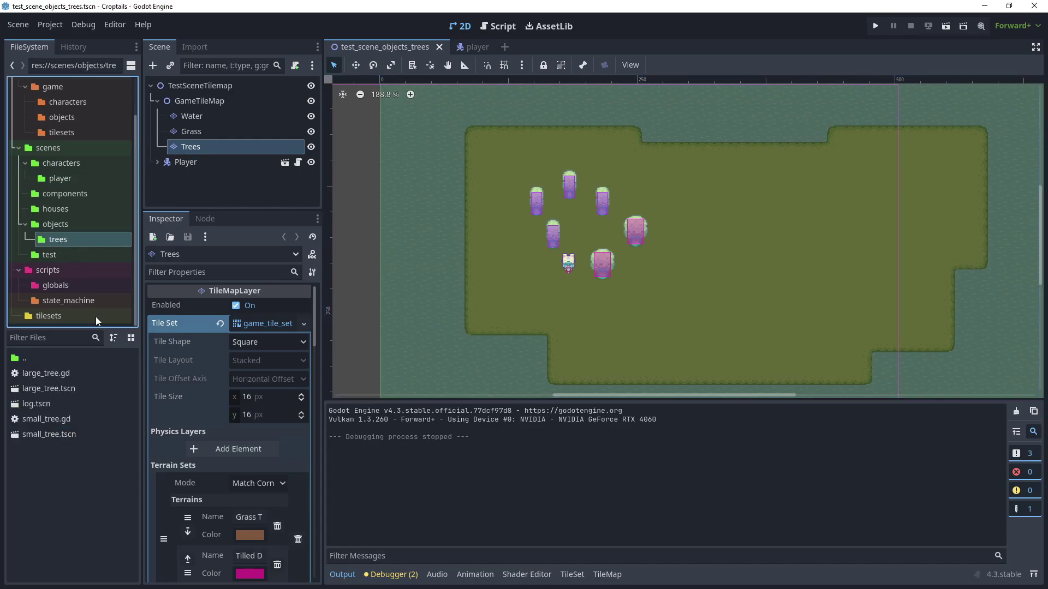
double_click(61, 436)
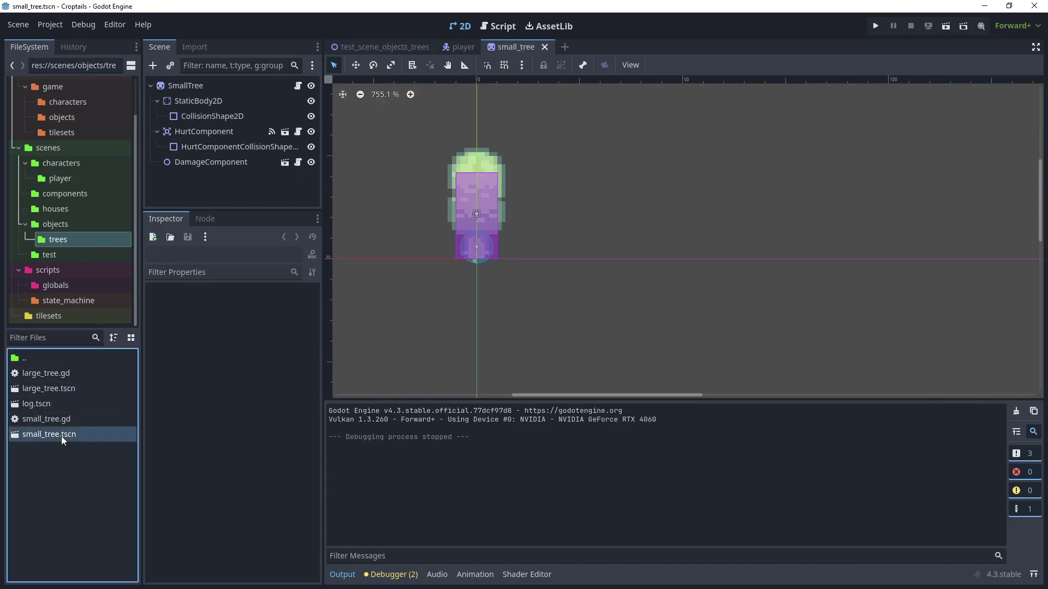
left_click(194, 84)
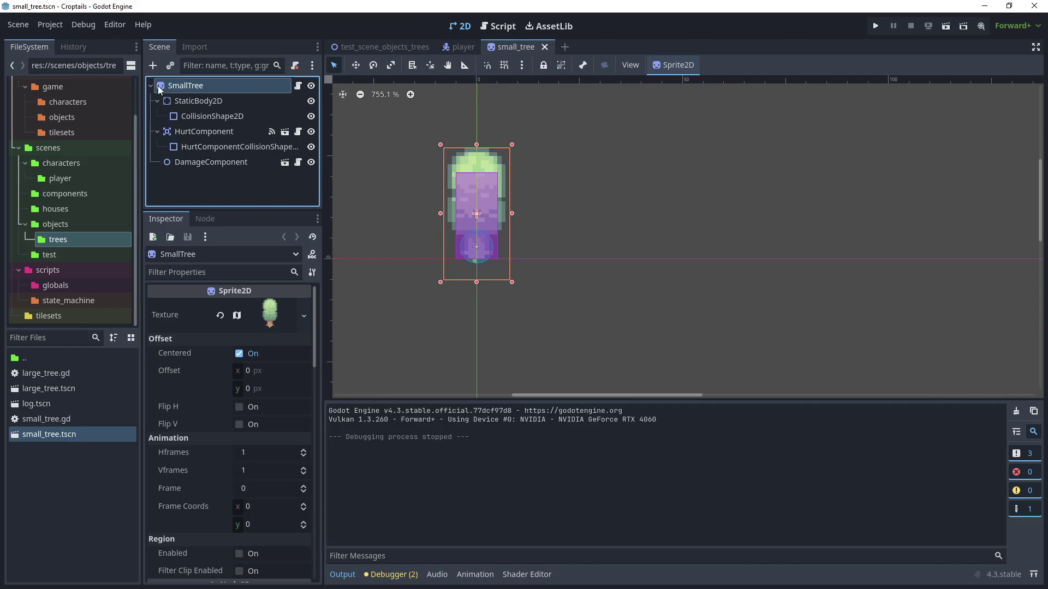
scroll(210, 424, "down", 3)
scroll(211, 424, "down", 3)
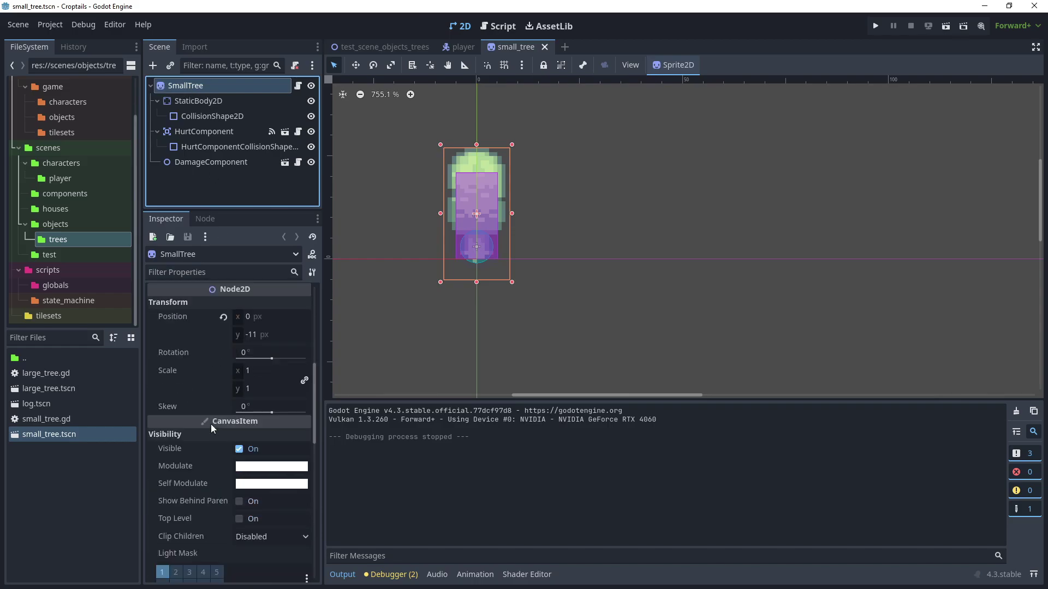
scroll(210, 425, "down", 2)
scroll(210, 424, "down", 2)
scroll(210, 424, "down", 1)
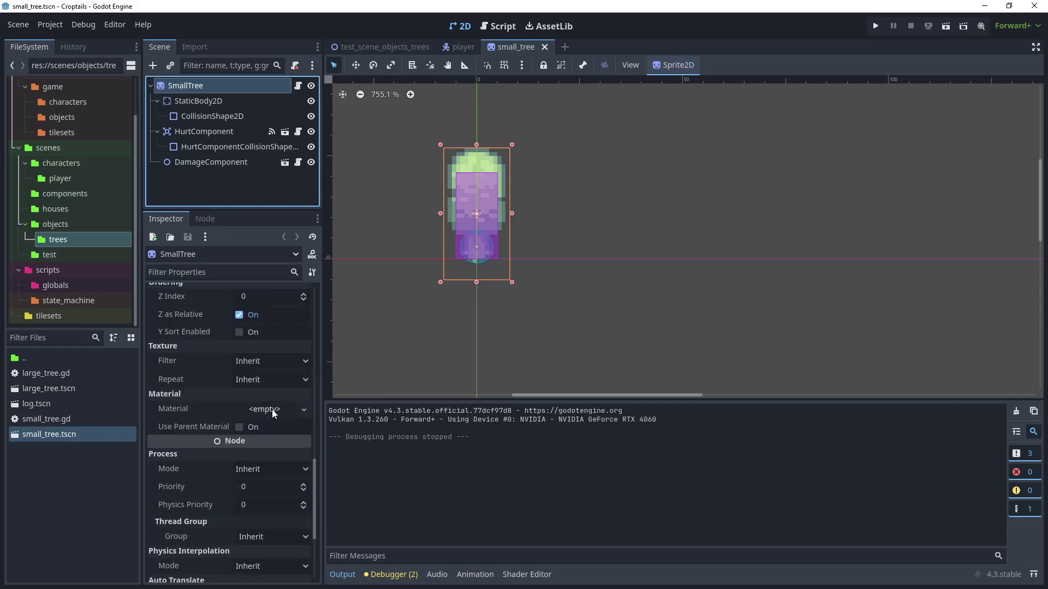
- Assign a new ShaderMaterial to SmallTree and bring up its shader choices
left_click(272, 409)
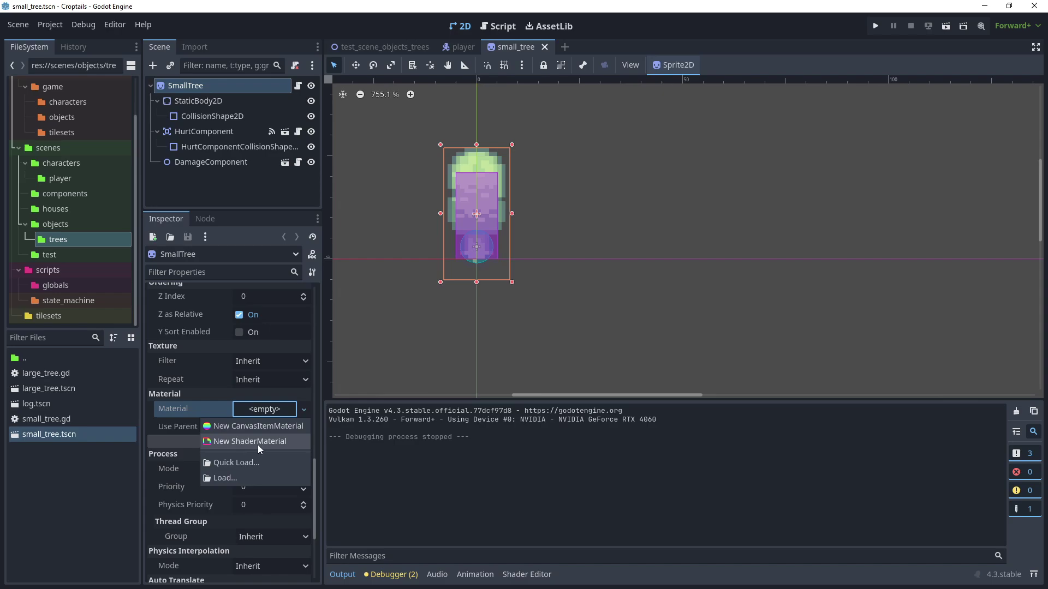
left_click(284, 443)
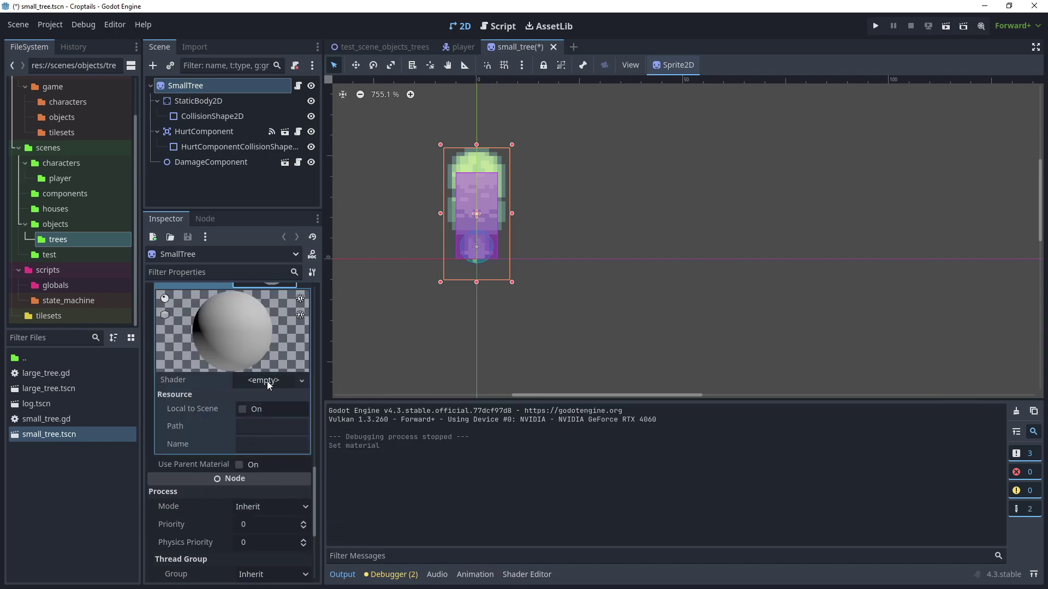
left_click(267, 381)
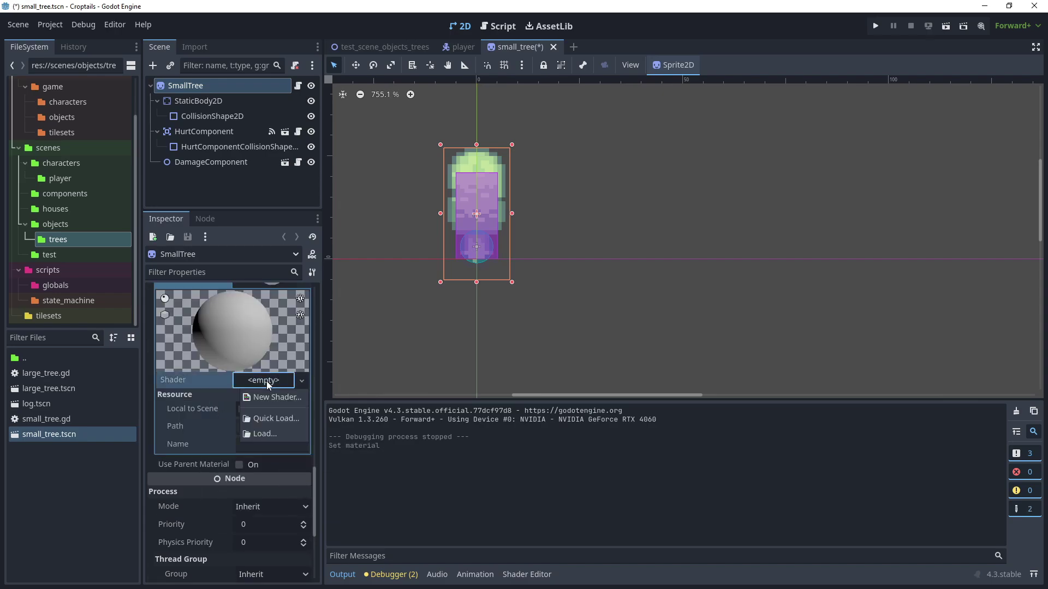
- Create a new canvas-item shader file named tree_shake.gdshader for the material
left_click(294, 399)
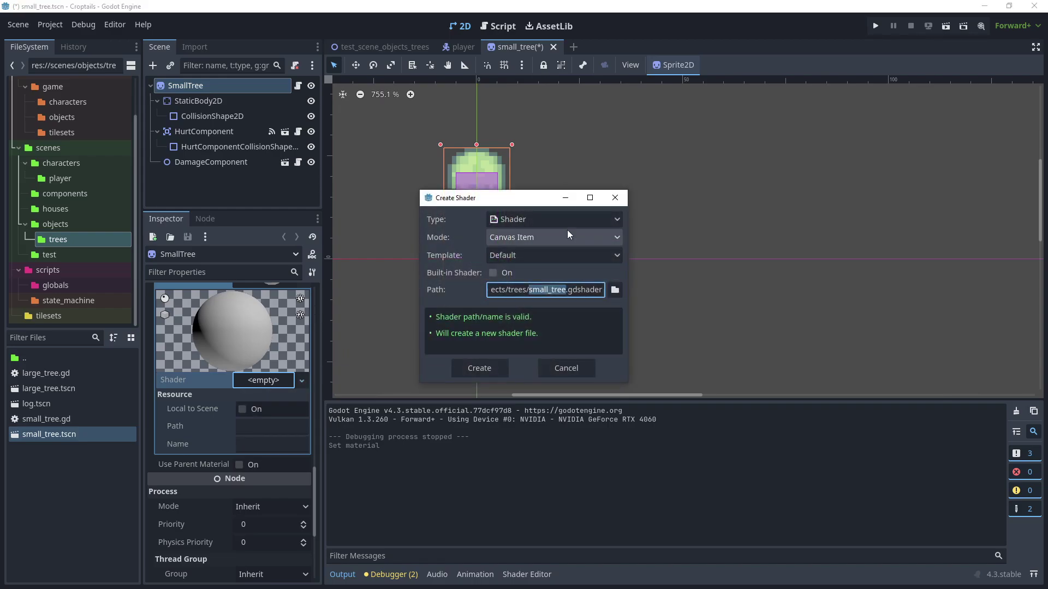
left_click(517, 219)
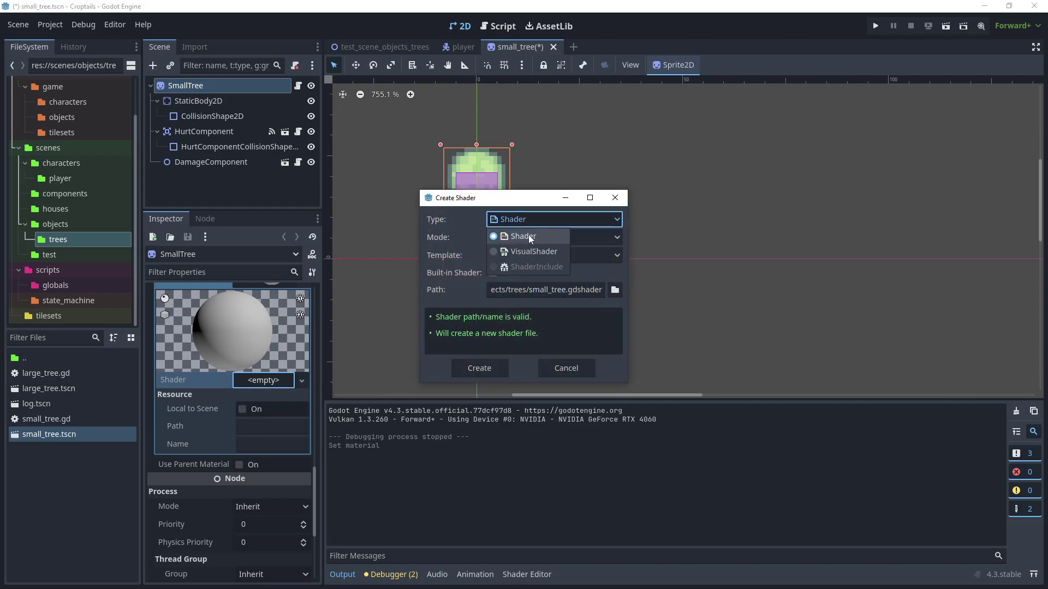
left_click(528, 235)
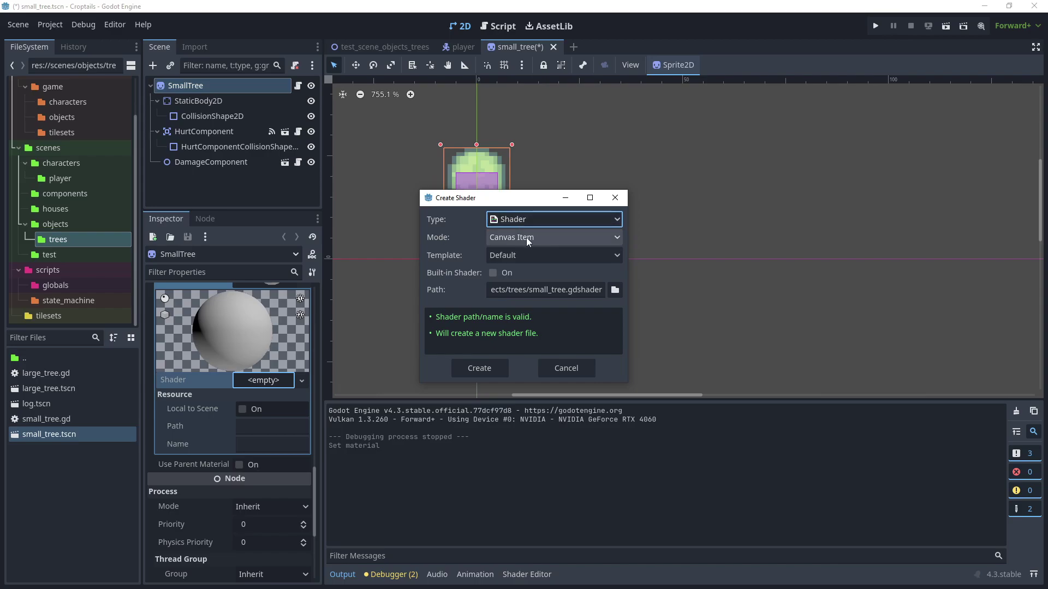
left_click(571, 289)
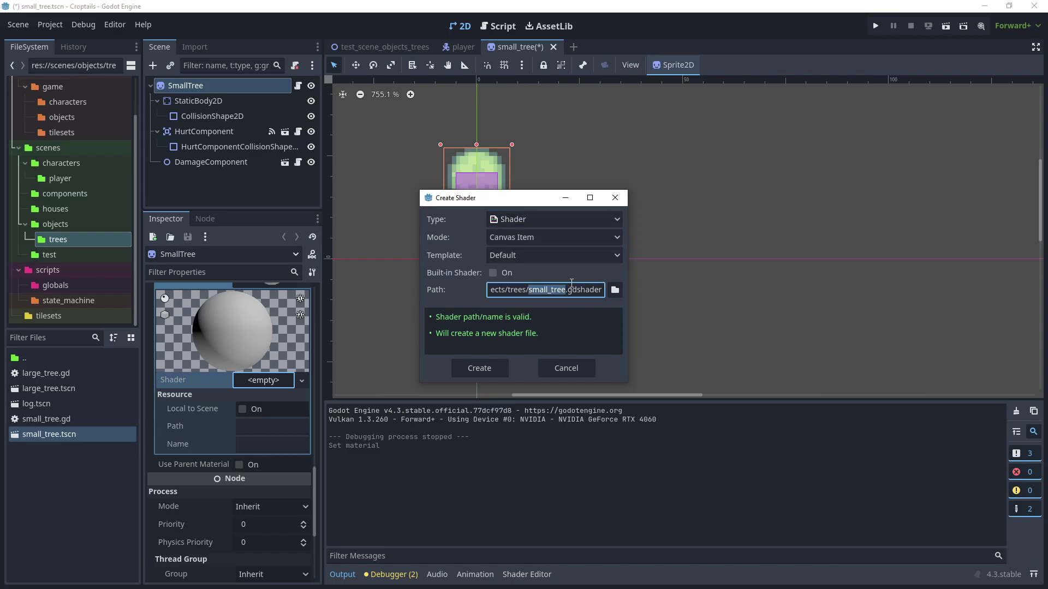
type("tree_shake")
left_click(480, 367)
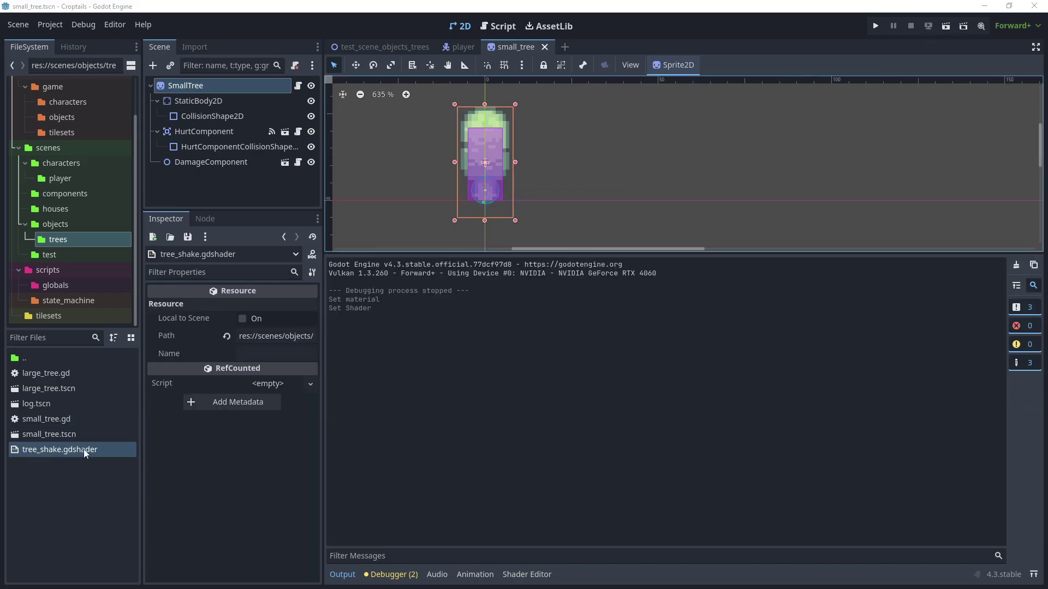
- Edit tree_shake.gdshader and delete its fragment and light functions, keeping vertex()
left_click(84, 449)
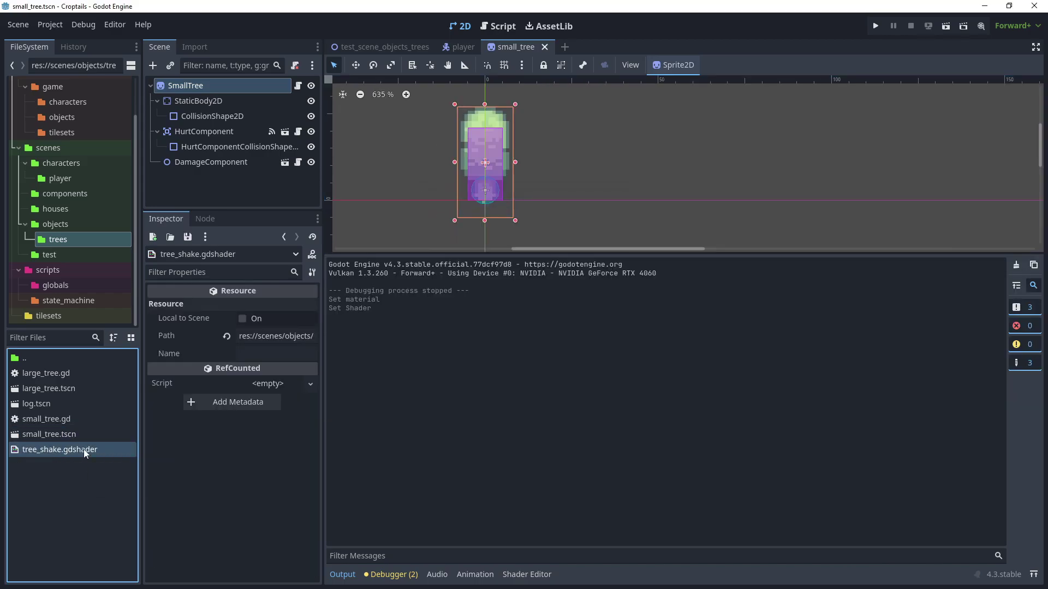
left_click(525, 577)
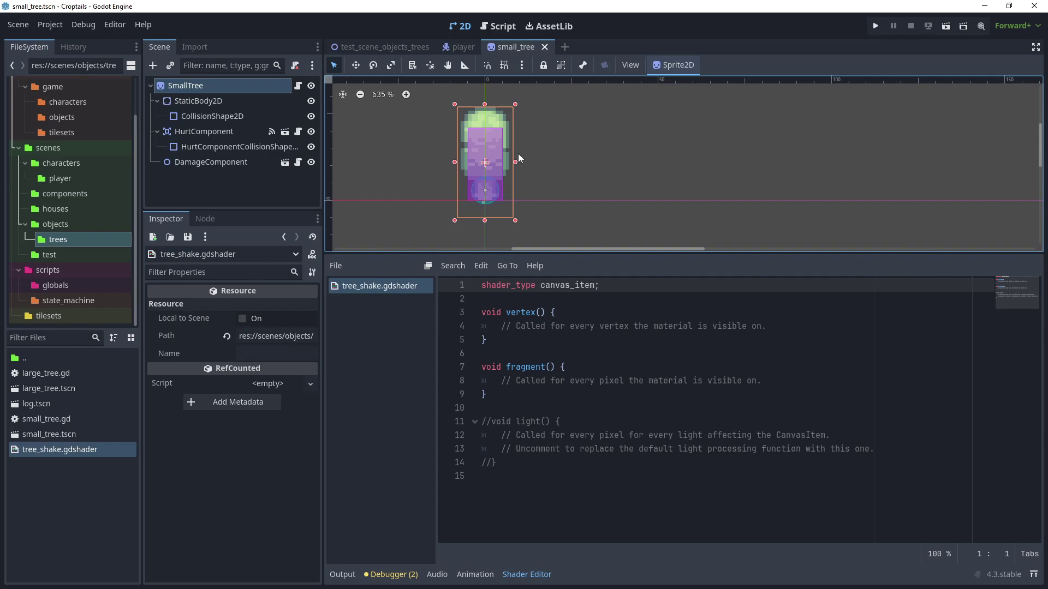
scroll(519, 153, "down", 1)
left_click(516, 464)
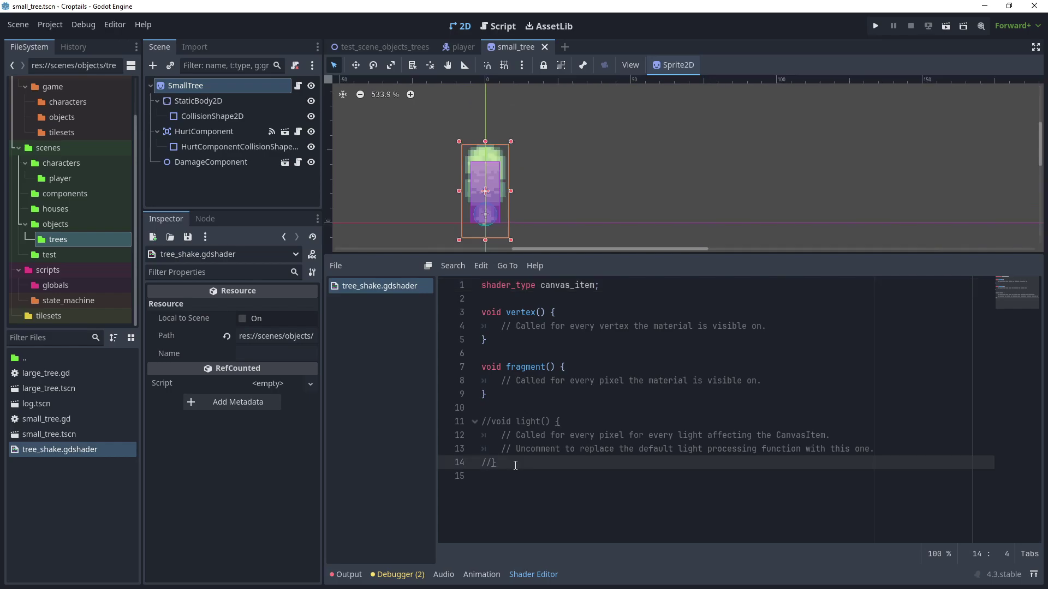
left_click_drag(496, 462, 485, 359)
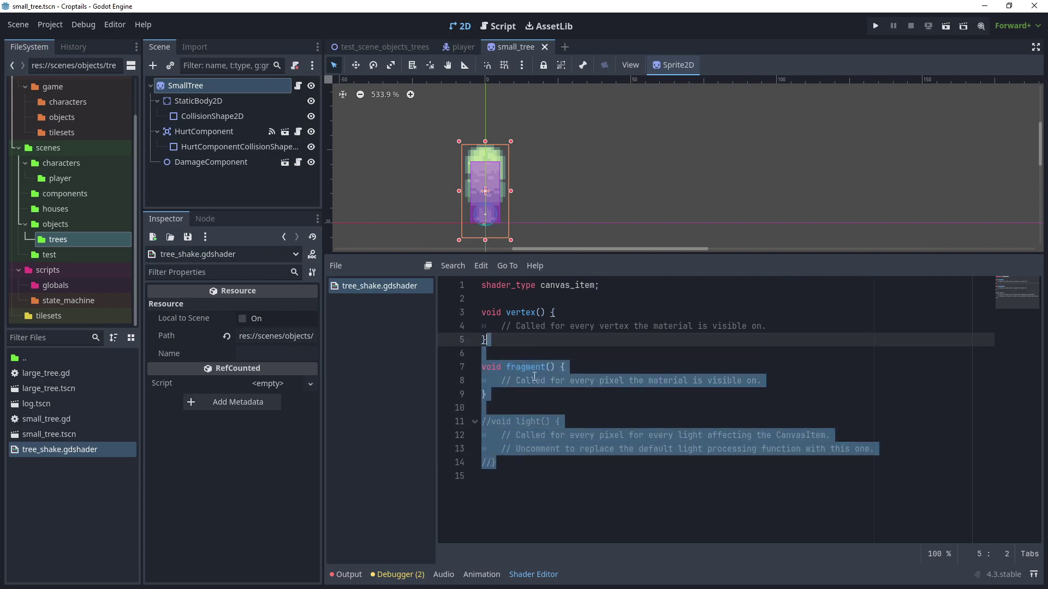
key("BackSpace")
key("BackSpace")
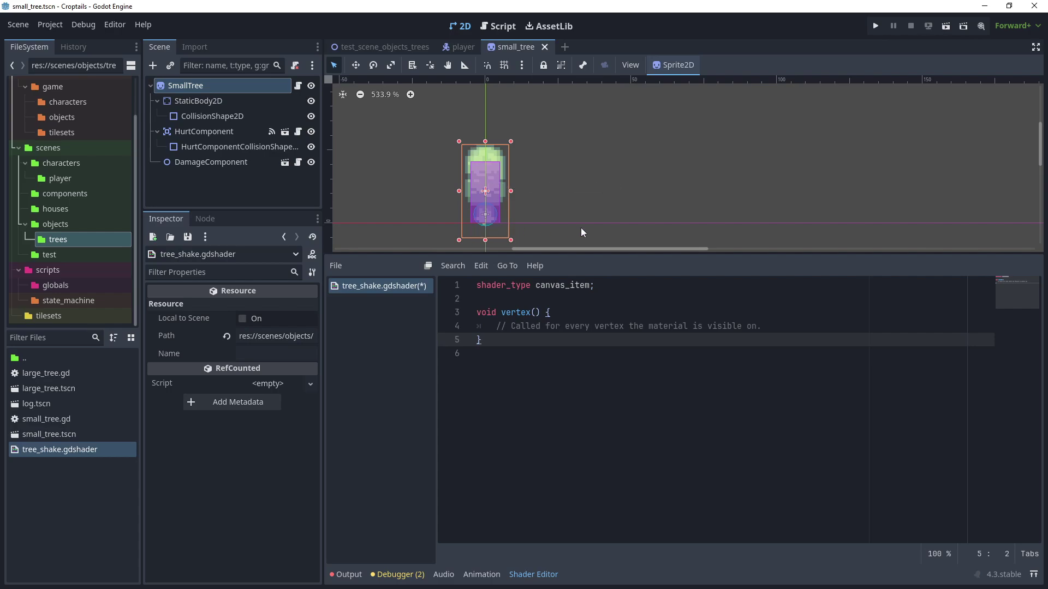
- Declare uniforms shake_intensity = 1.0 and shake_speed = 20.0 below the shader_type line
left_click(603, 291)
key("Return")
key("Return")
type("un")
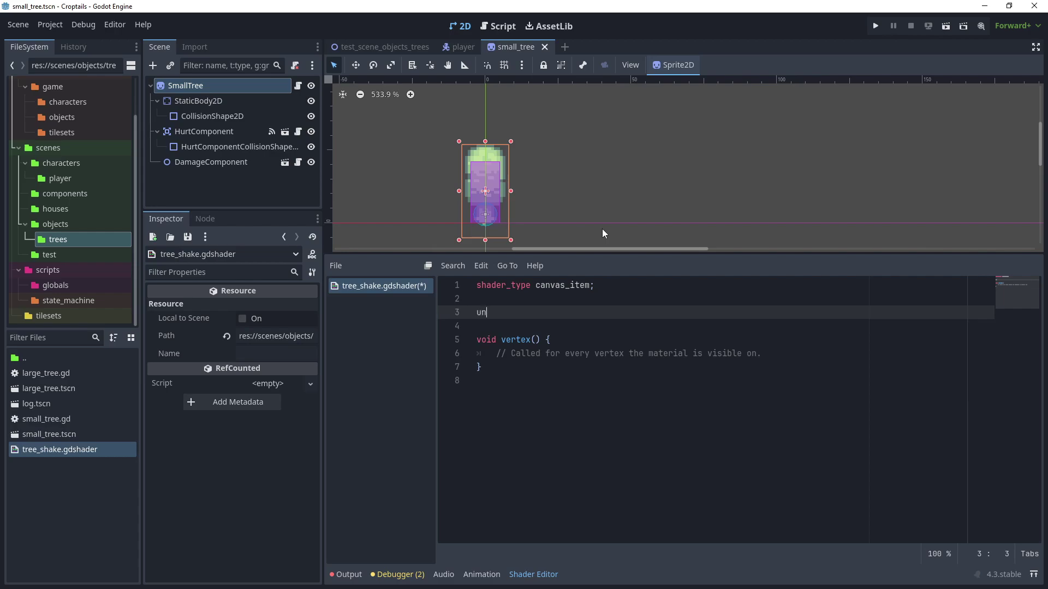
type("iform float shake_intensity ")
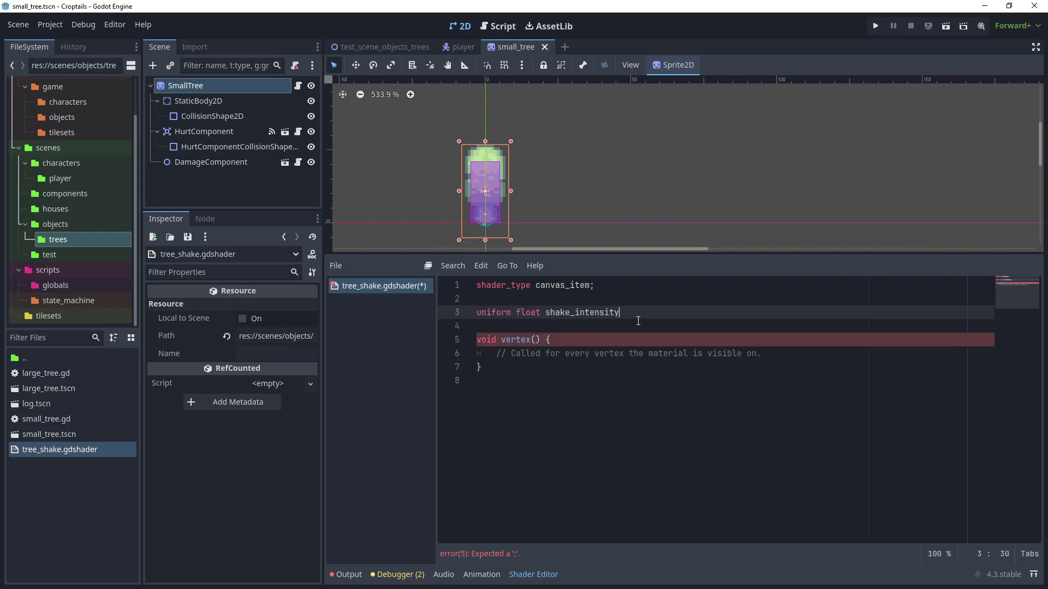
type("=")
type(" 1.0")
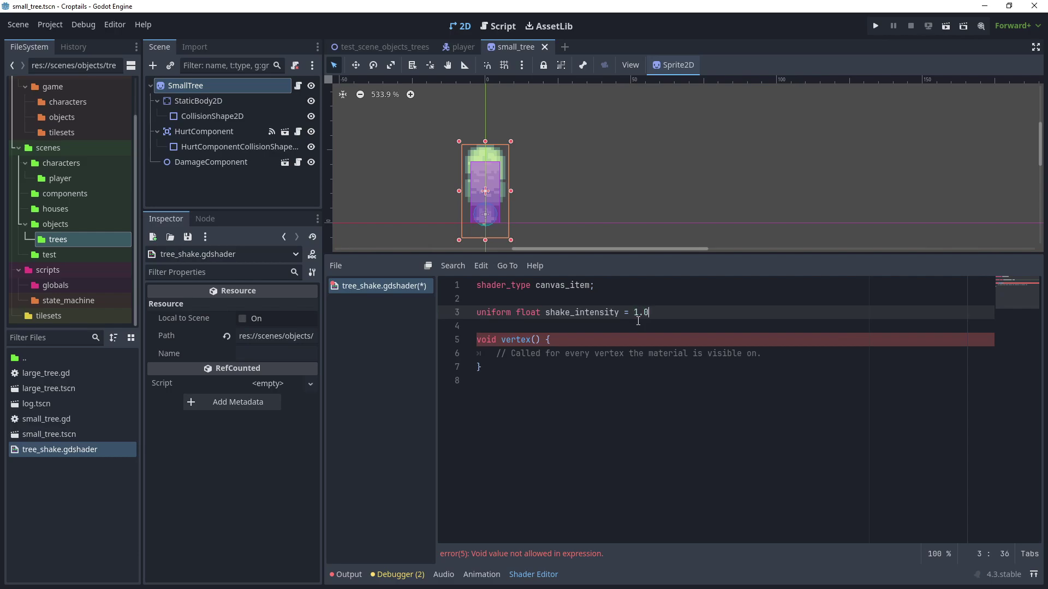
key("Return")
type("uniform float")
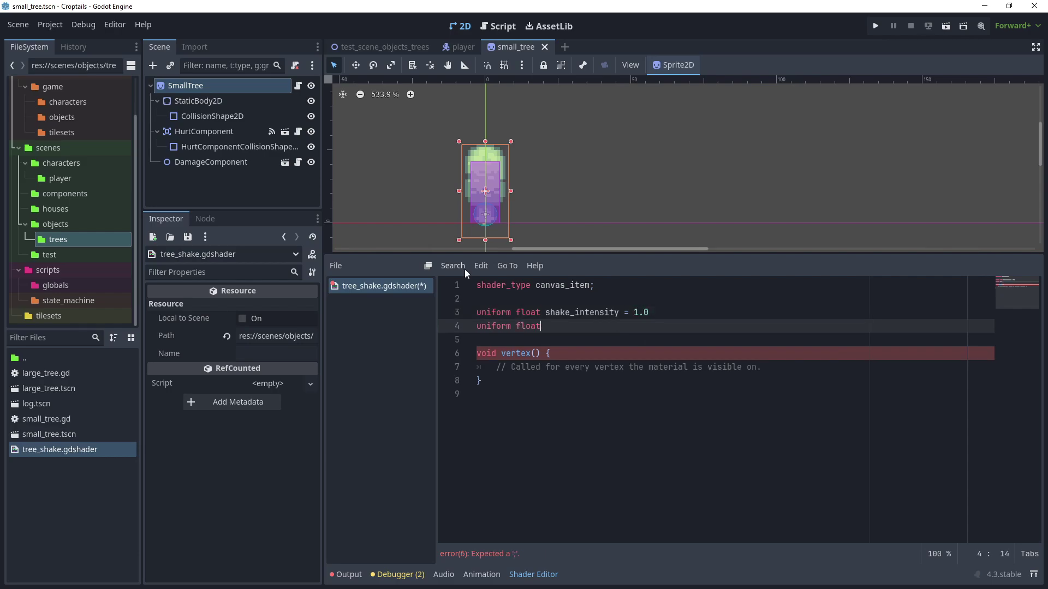
type(" shake_speed =")
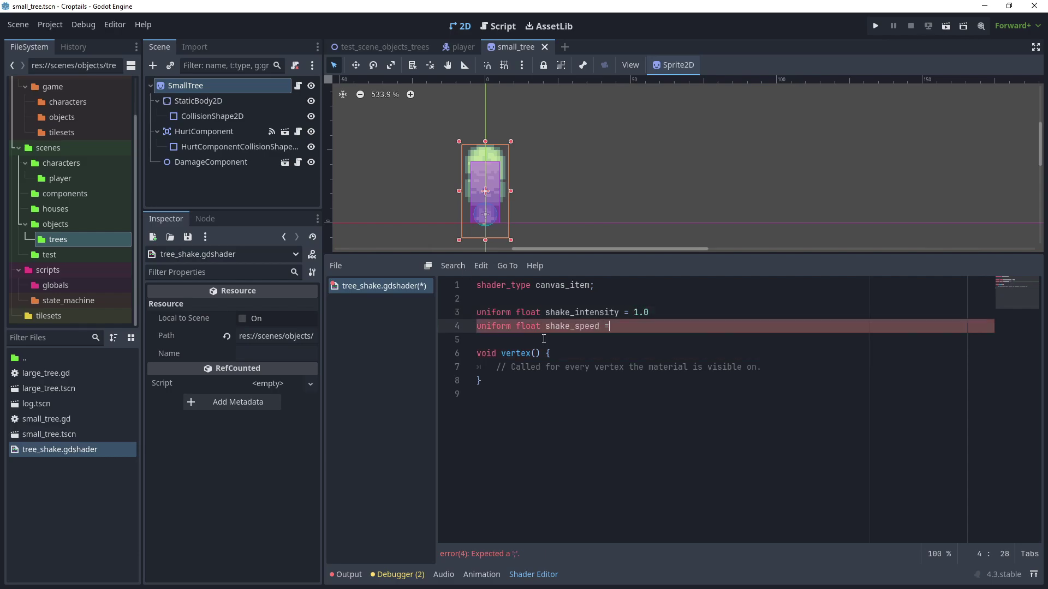
type("2.")
type("0.0")
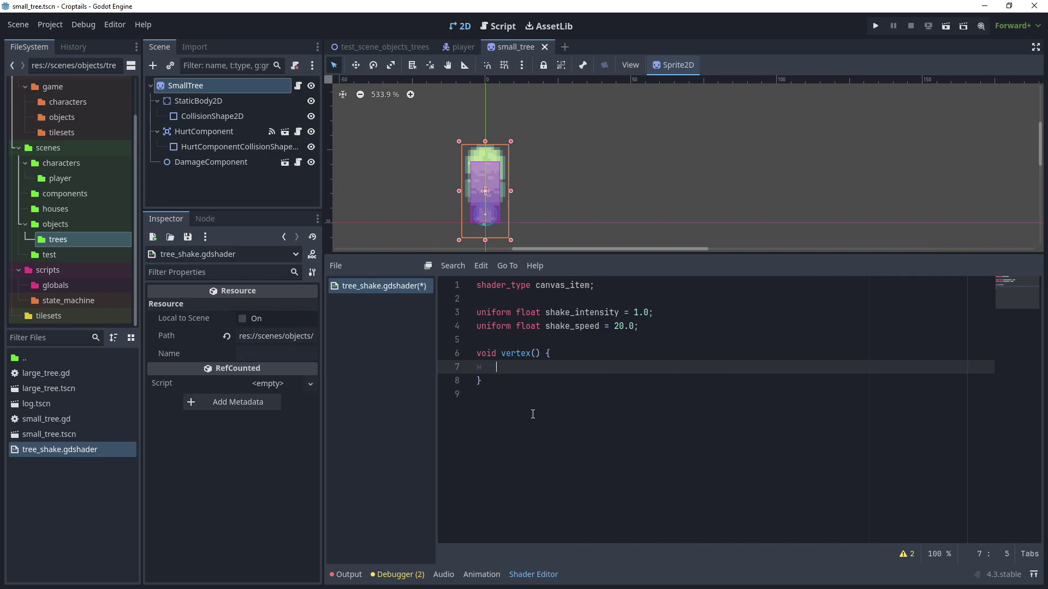
type("vec2 s")
type("hake =ve")
type("c2(")
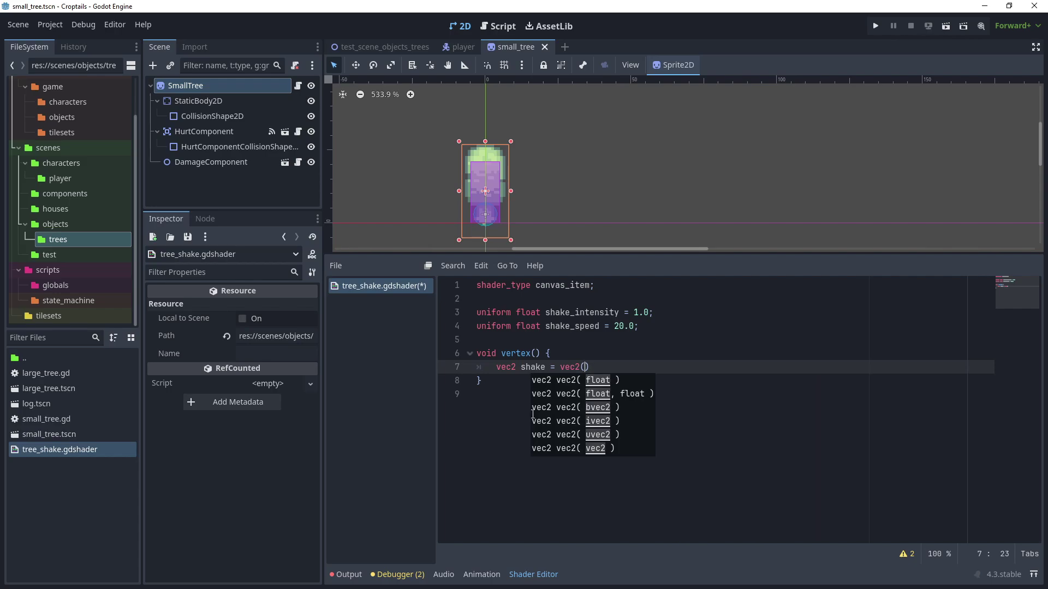
type("0.0")
type(";")
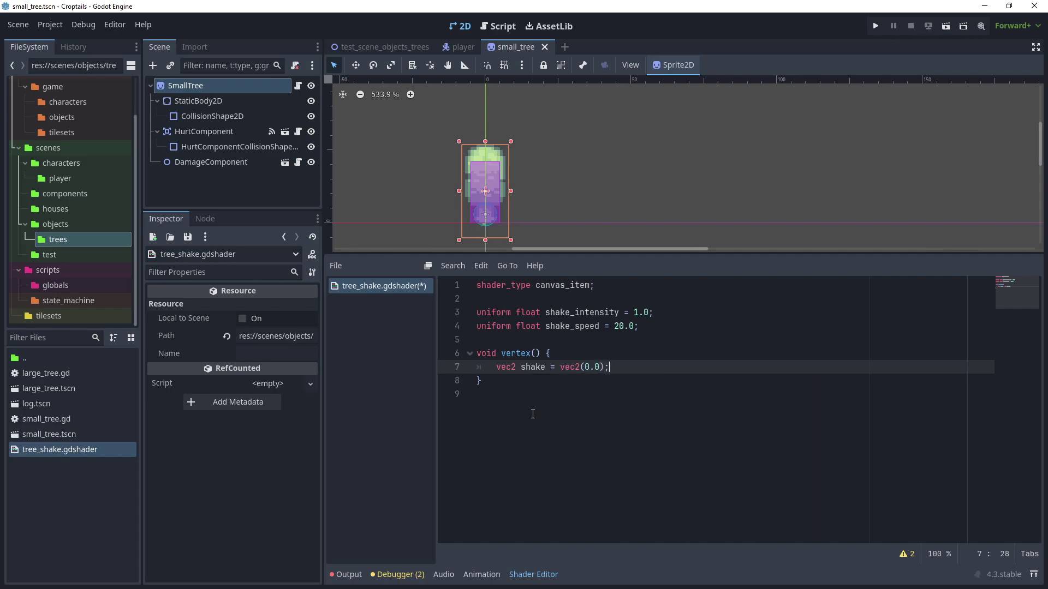
- In vertex(), declare vec2 shake = vec2(0.0) and an if(VERTEX.y < 0.0) { } block
key("Return")
key("Return")
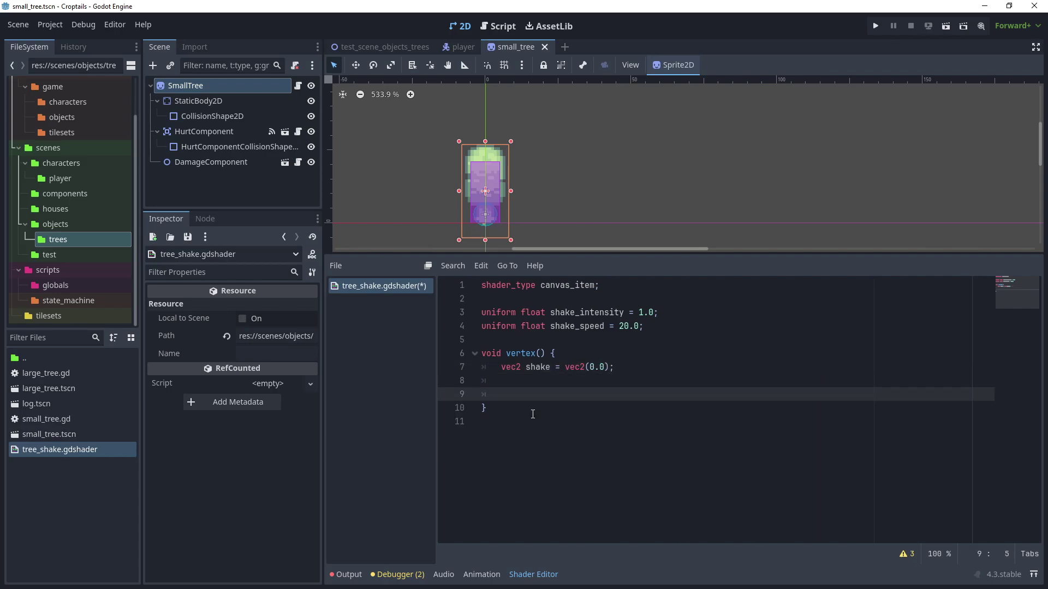
type("if(){")
key("Return")
key("Up")
key("Left")
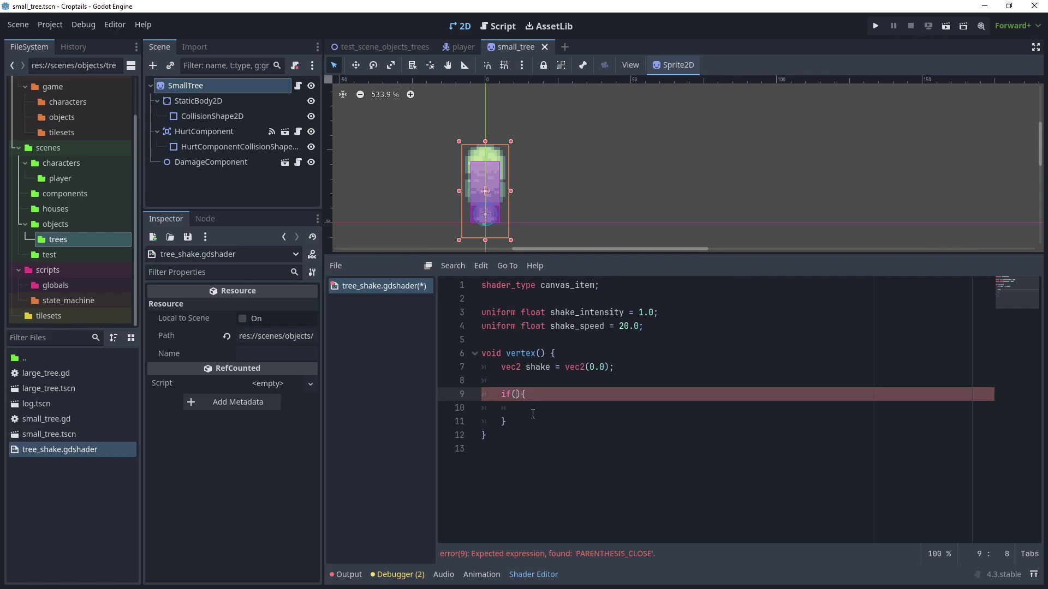
type("VERTEX.y")
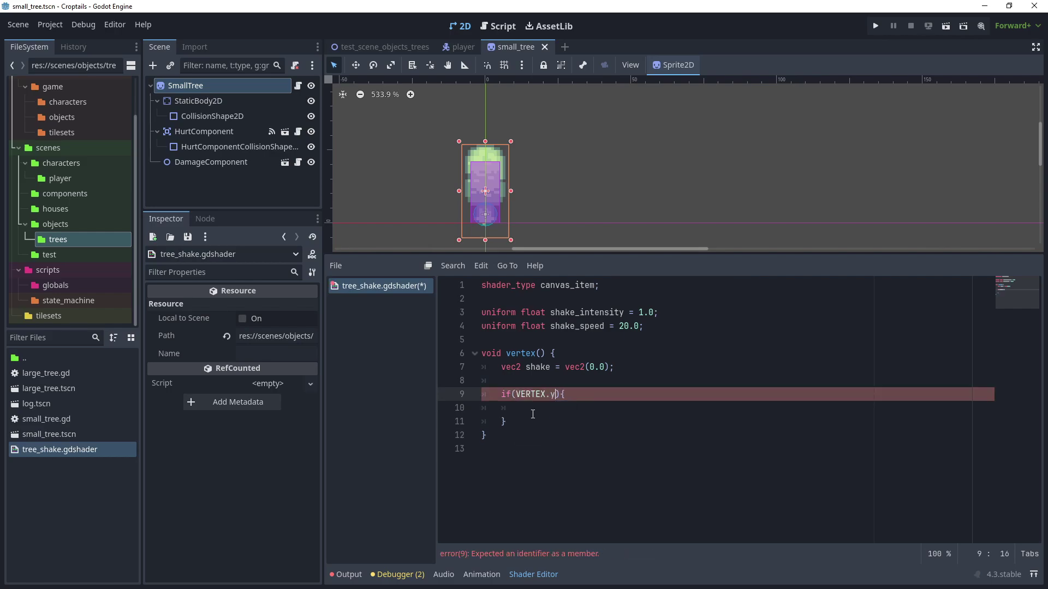
type(" < 0")
type(".0")
key("Right")
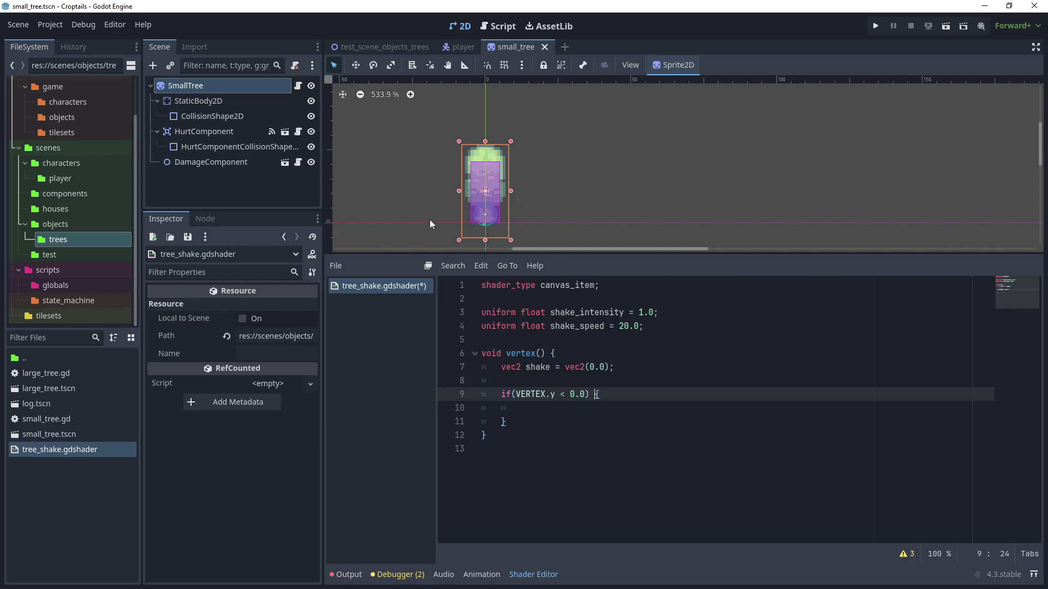
scroll(430, 186, "down", 2)
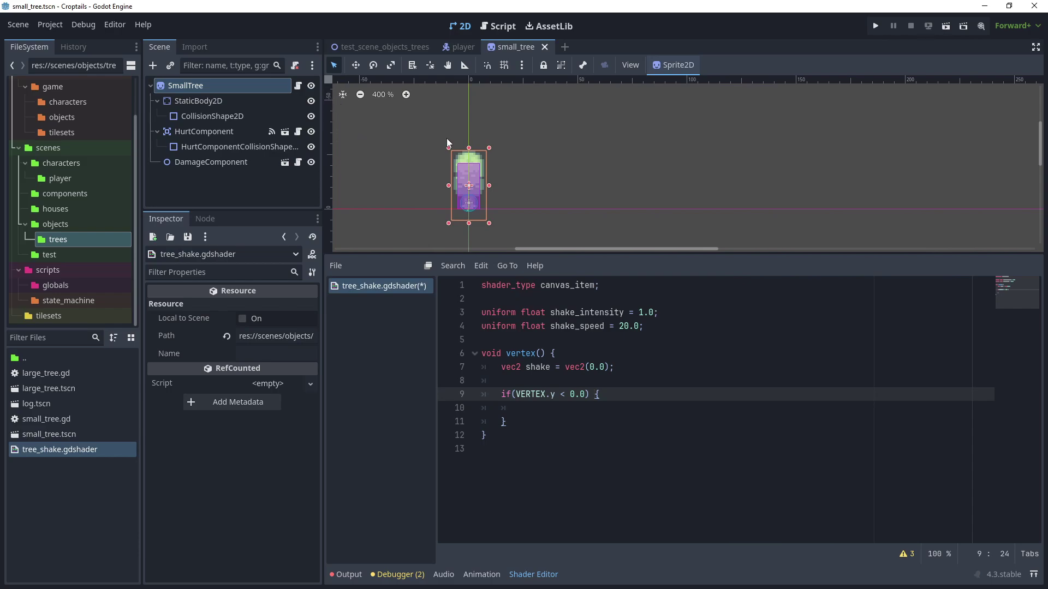
scroll(459, 152, "up", 2)
scroll(474, 162, "up", 2)
type("sh")
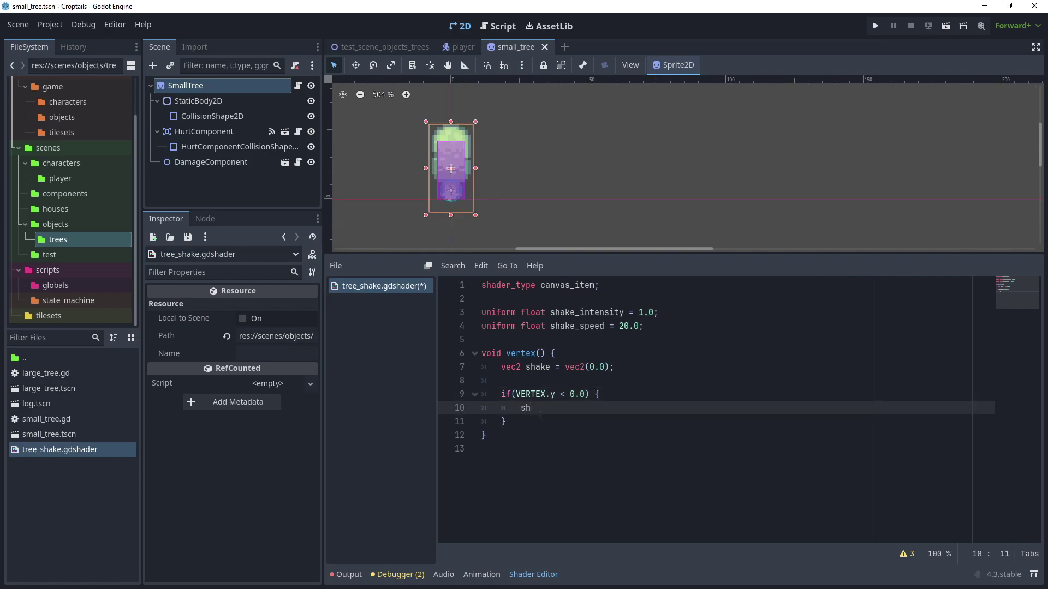
type("ake")
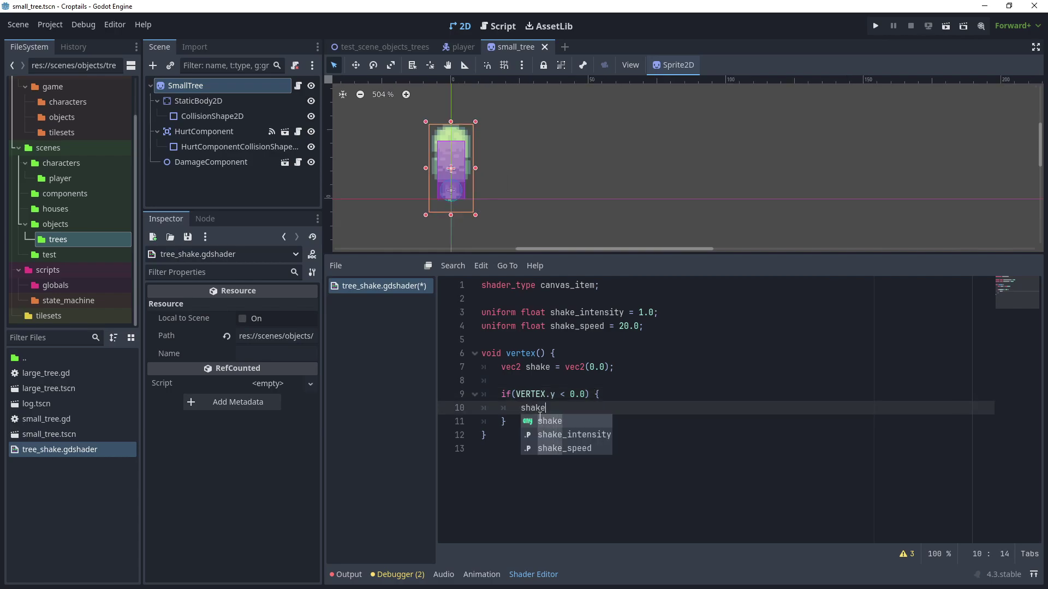
type(".x= ")
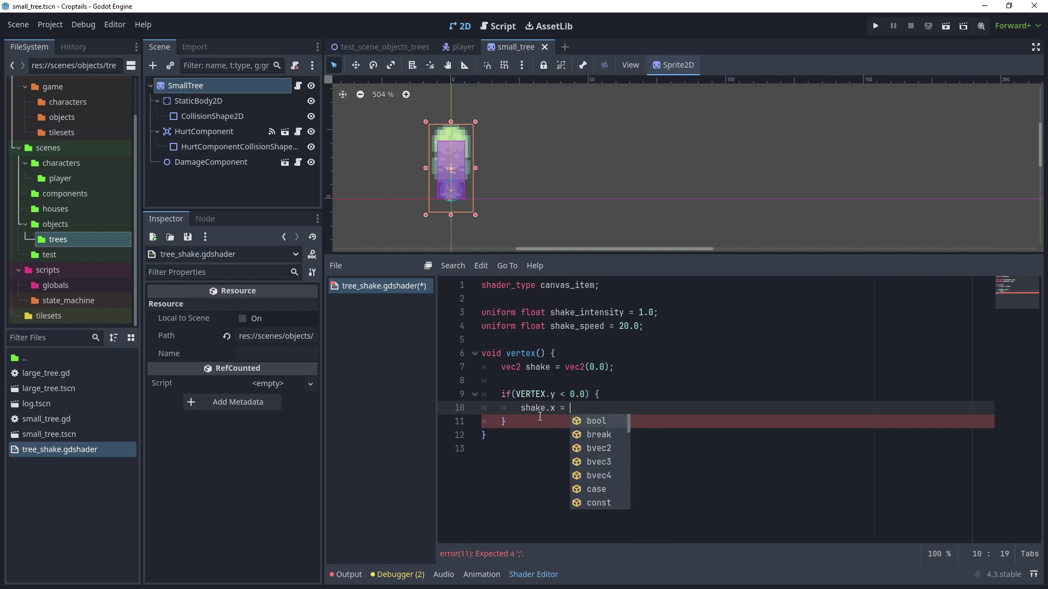
type("sin")
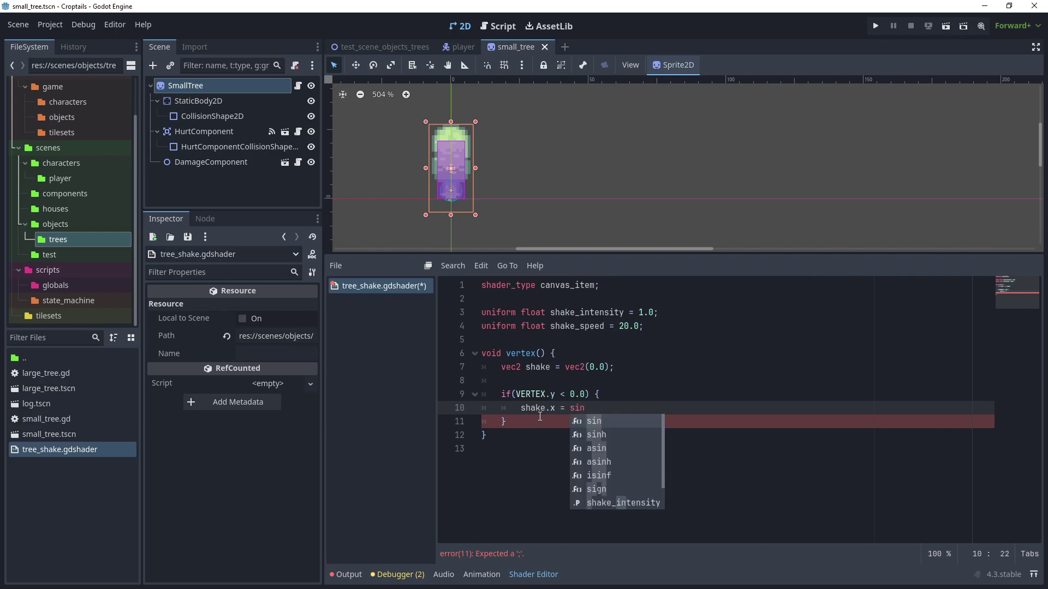
type("(TIME ")
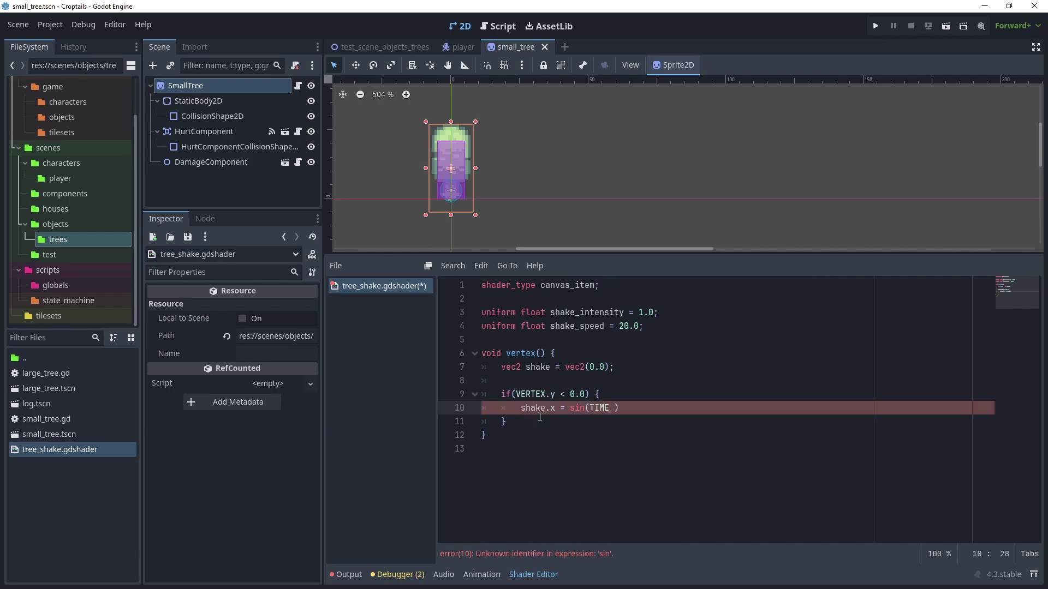
type("* shak")
type("e")
- Set shake.x = sin(TIME * shake_speed + VERTEX.y) * shake_intensity and add shake to VERTEX.xy
key("Down")
key("Down")
key("Return")
type("+ VE")
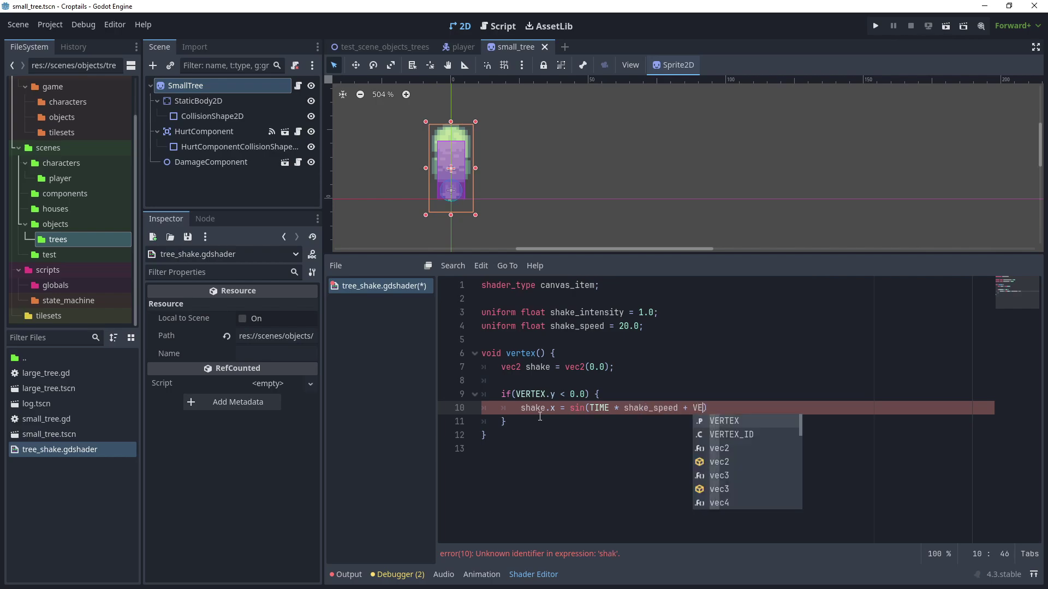
type("RT")
type("EX.")
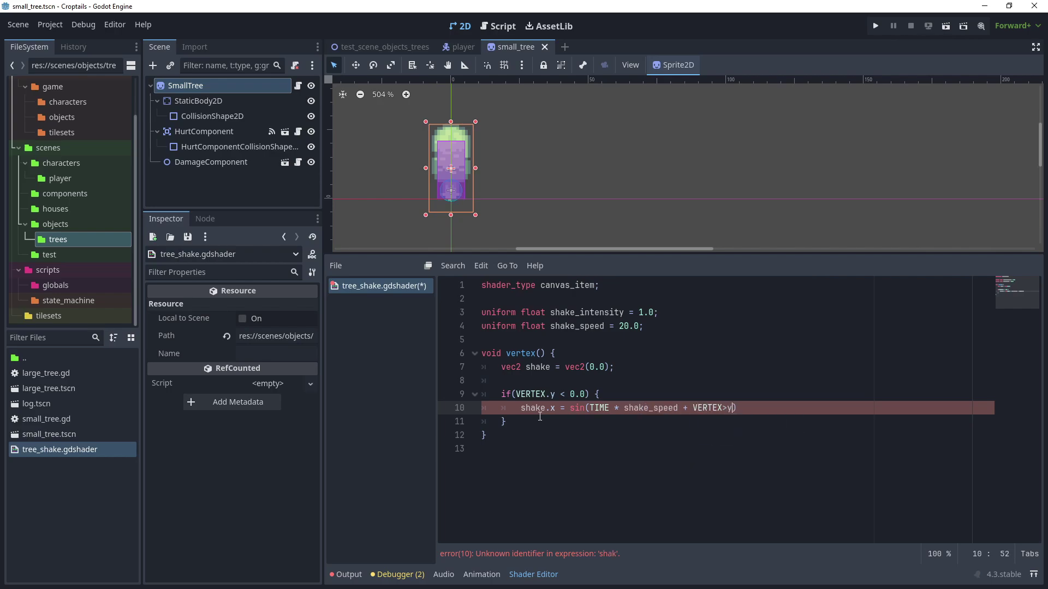
type("y) * shake")
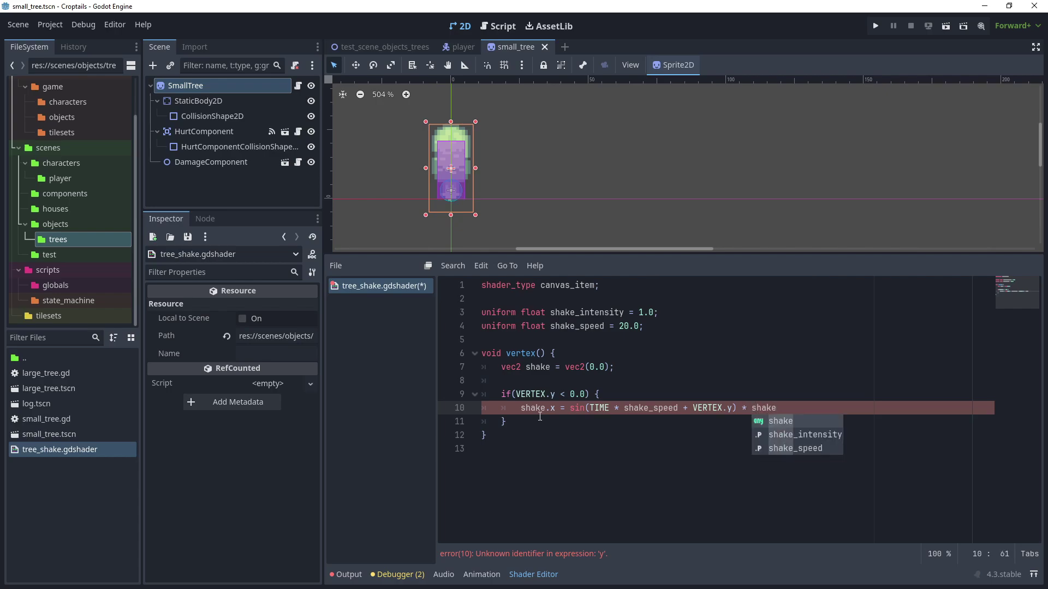
key("Return")
type(";")
key("Down")
key("Return")
key("Return")
type("VERT")
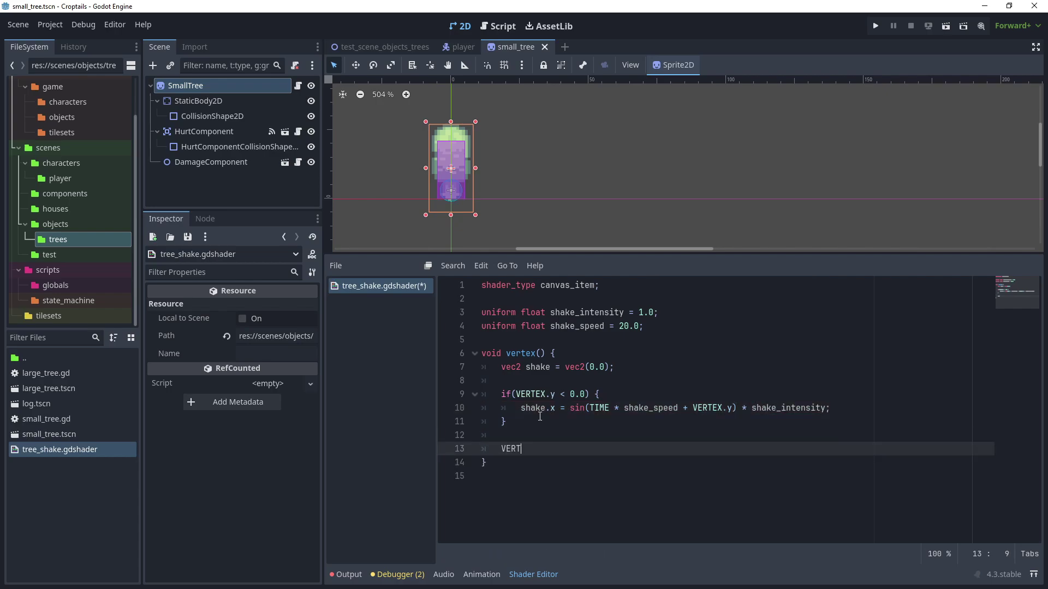
type("EX")
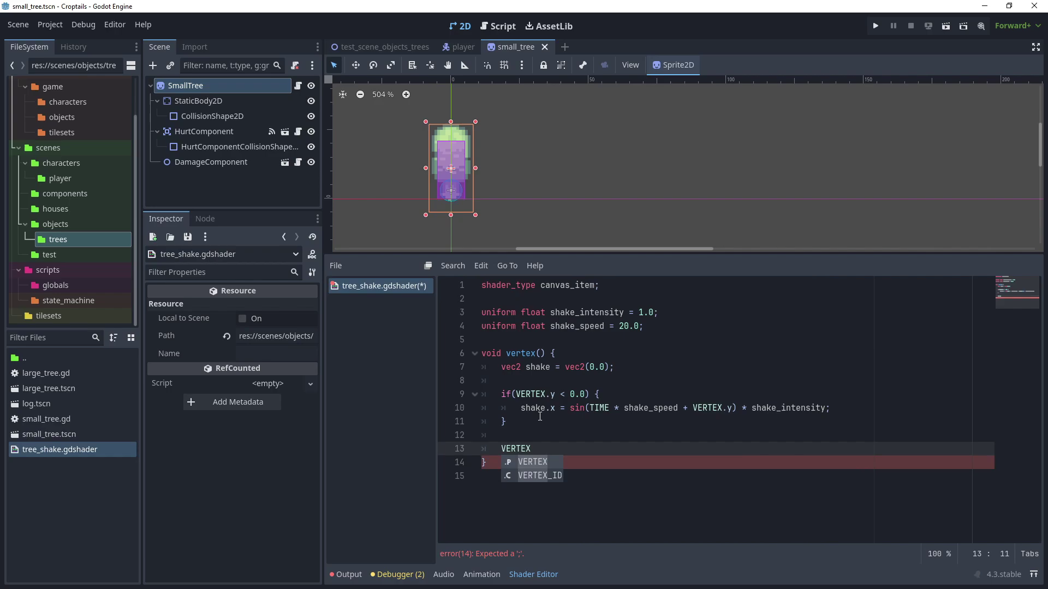
type(".xy +")
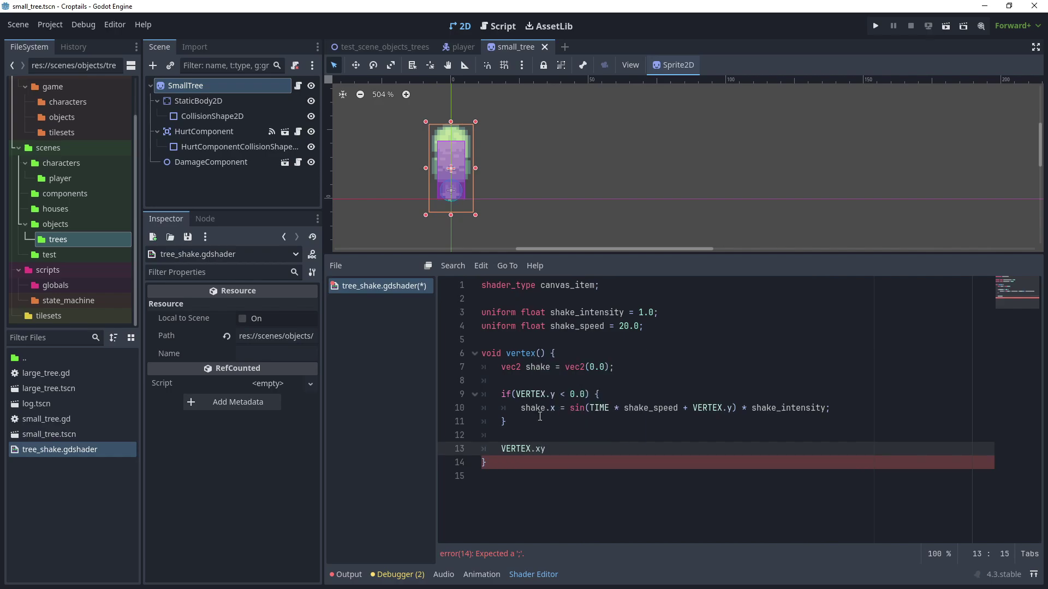
type("= shake")
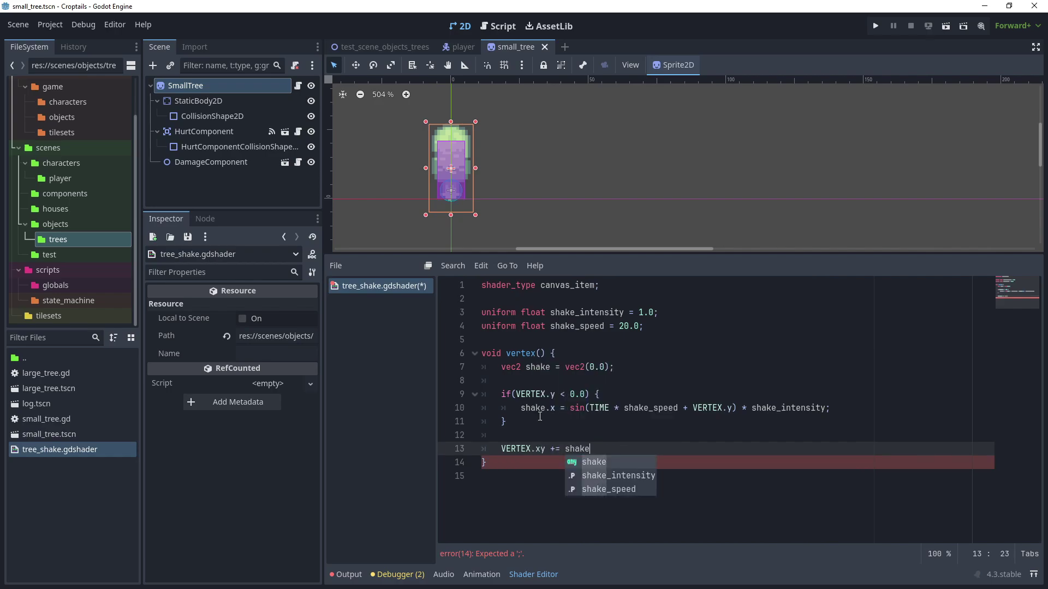
type(";")
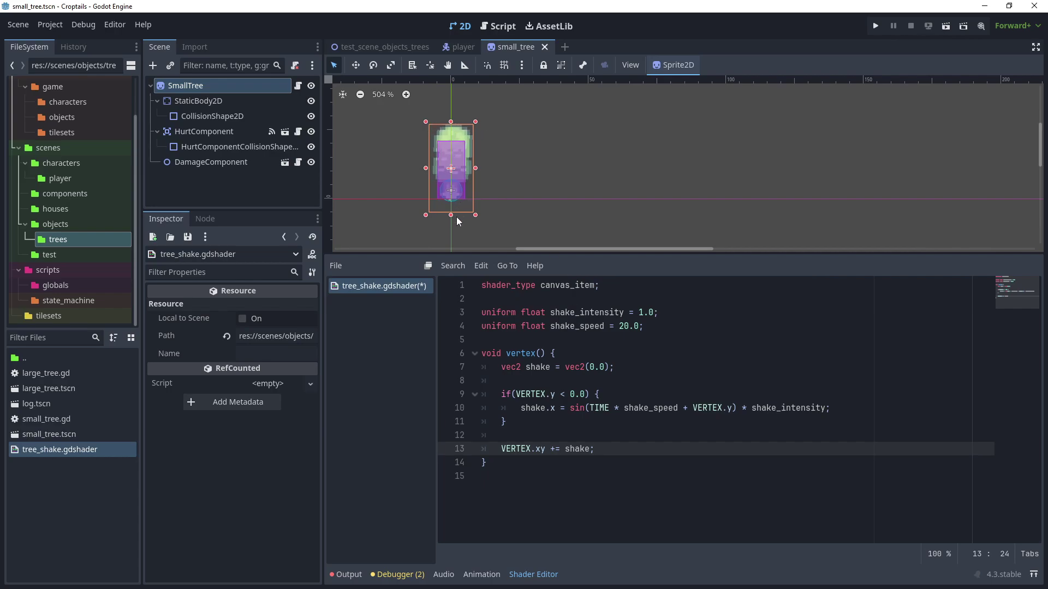
- Change the shake_intensity default from 1.0 to 0.0 and save the shader
left_click(641, 312)
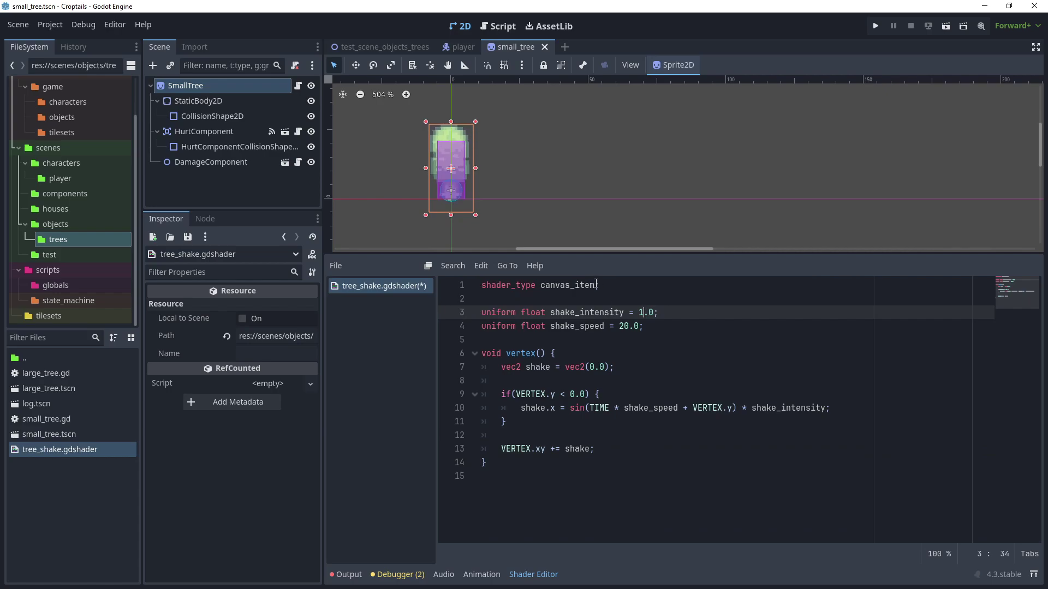
key("BackSpace")
type("0")
key("ctrl+s")
- Preview SmallTree's material with Shake Intensity 1, save the scene, then revert it to 0
left_click(220, 87)
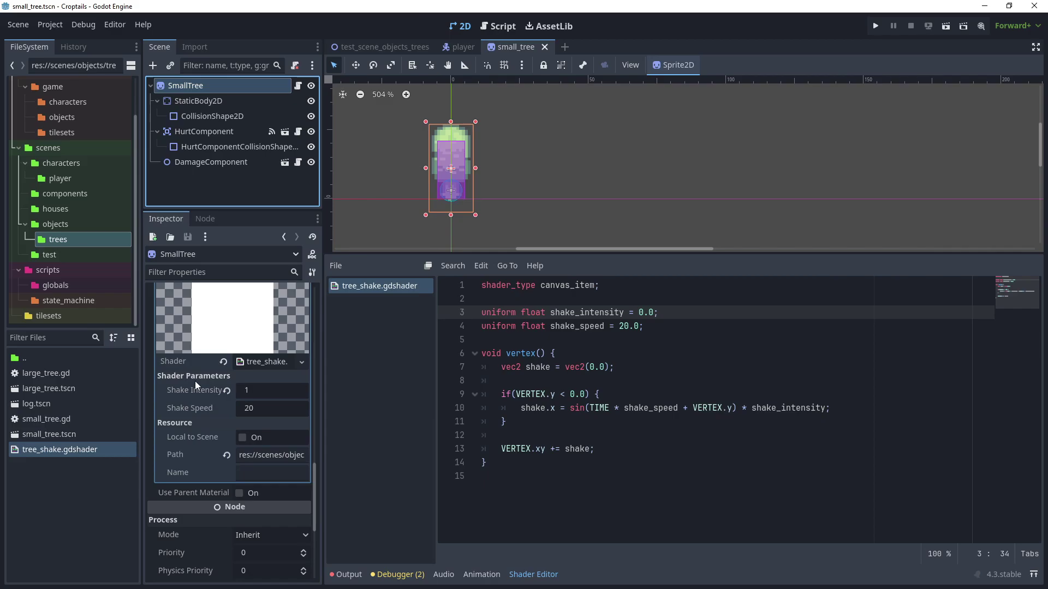
left_click(227, 390)
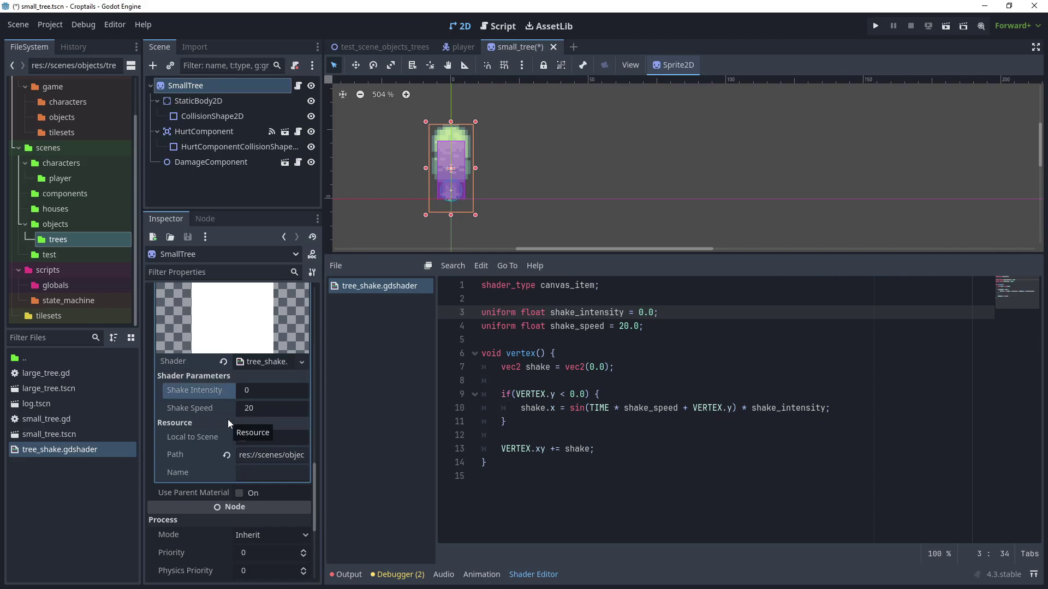
left_click(255, 386)
type("1")
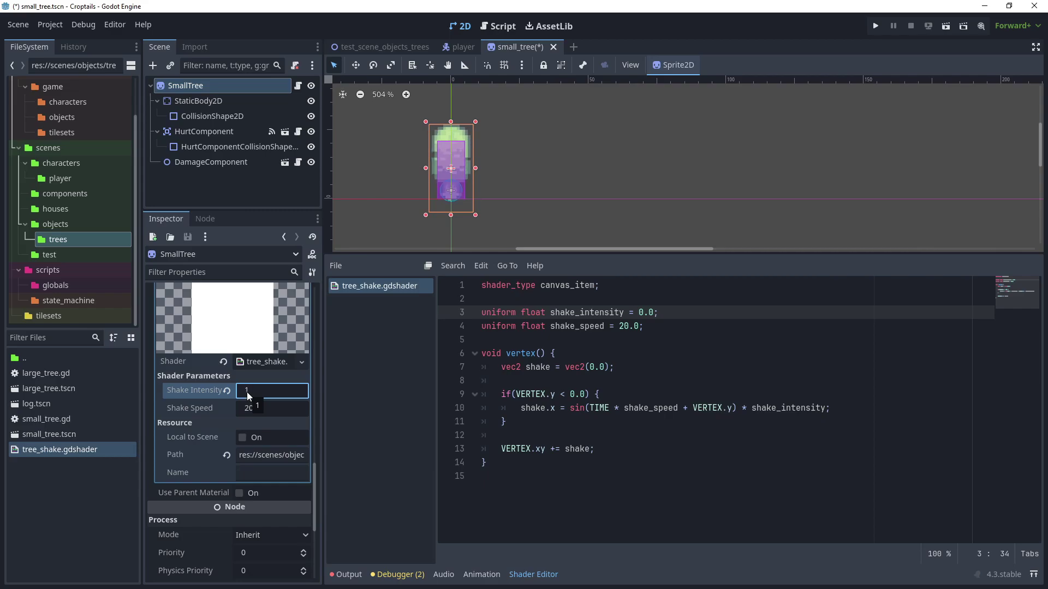
left_click(516, 456)
key("ctrl+s")
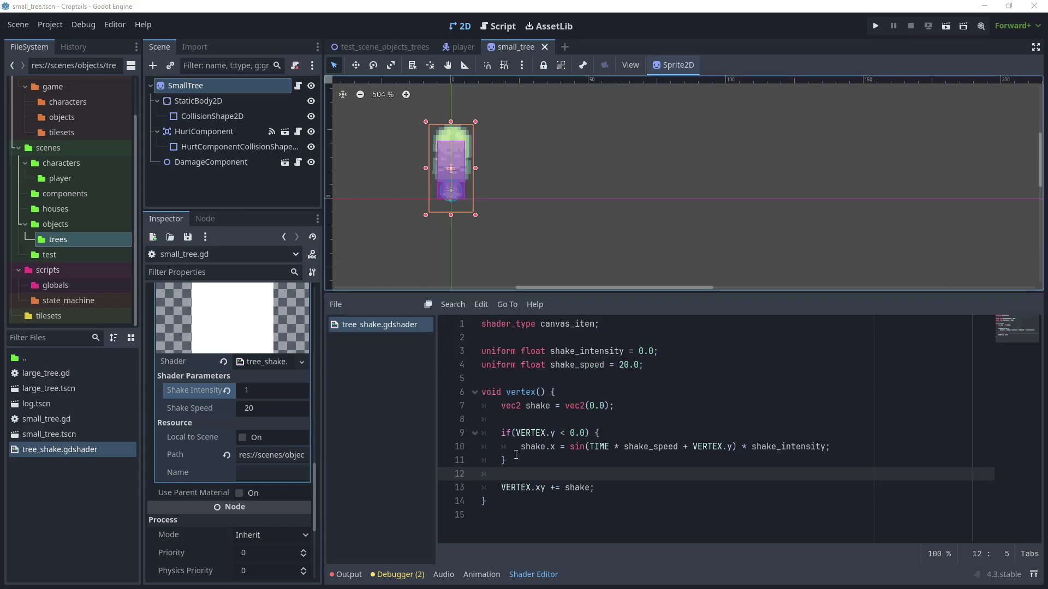
left_click(228, 392)
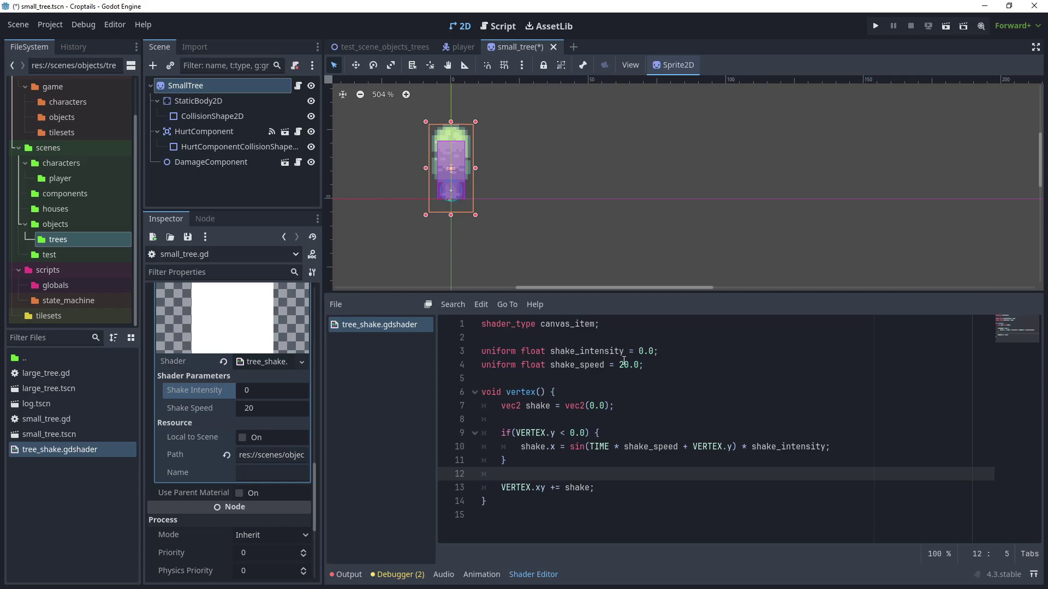
- In small_tree.gd on_hurt, add material.set_shader_parameter("shake_intensity", 0.5) under apply_damage
left_click(298, 85)
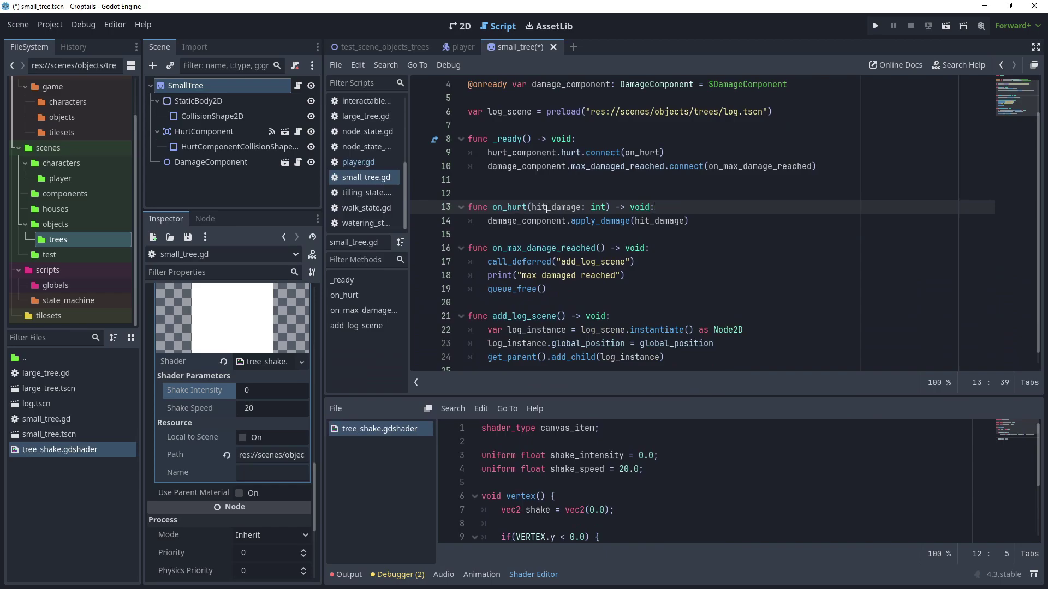
left_click(715, 217)
key("Return")
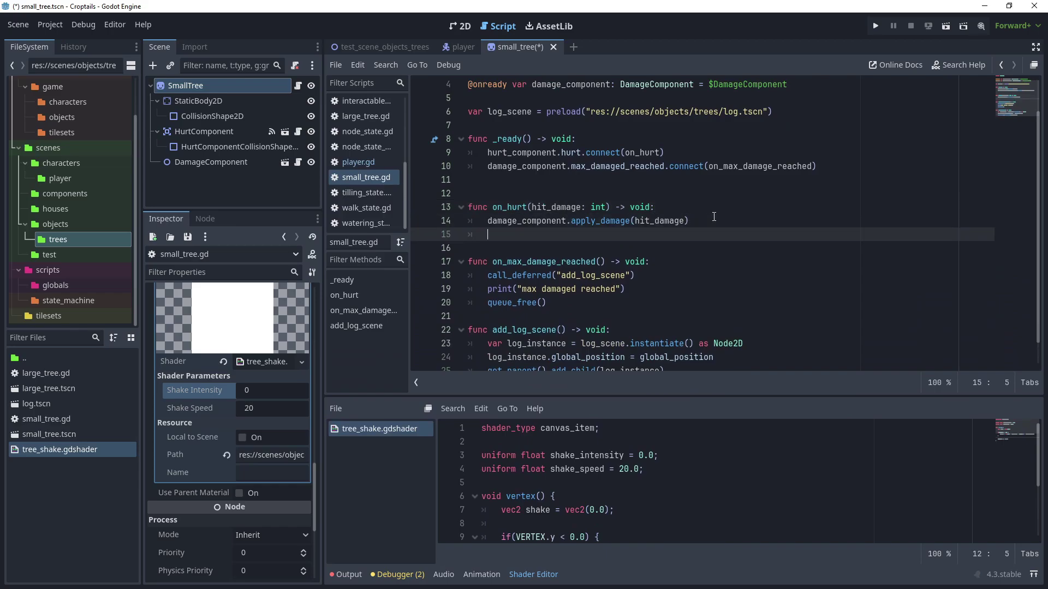
type("mat")
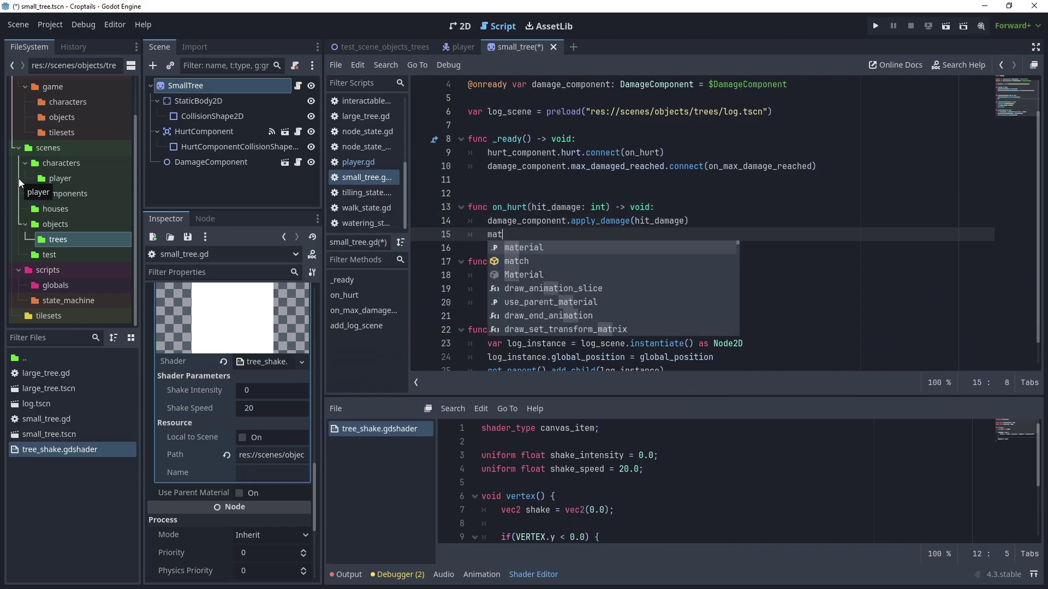
type("erial")
scroll(164, 383, "up", 3)
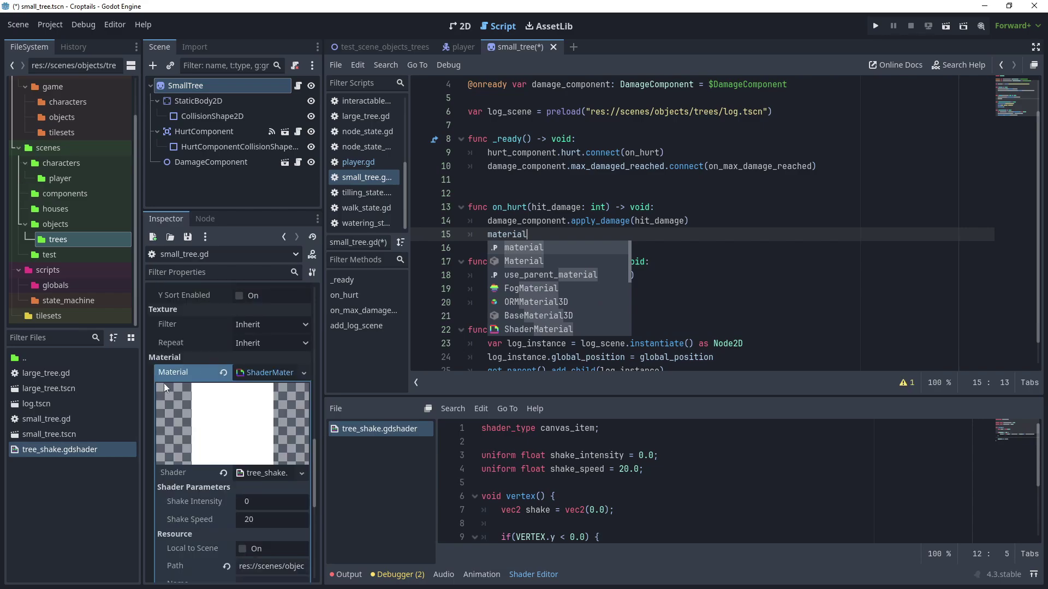
type(".set_shader_parameter")
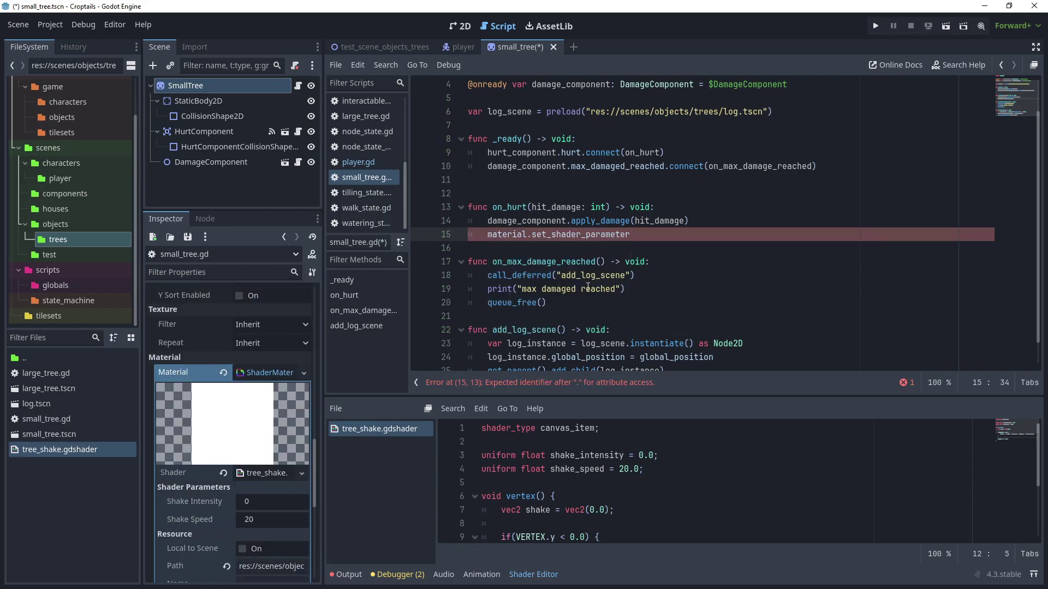
type("(\"")
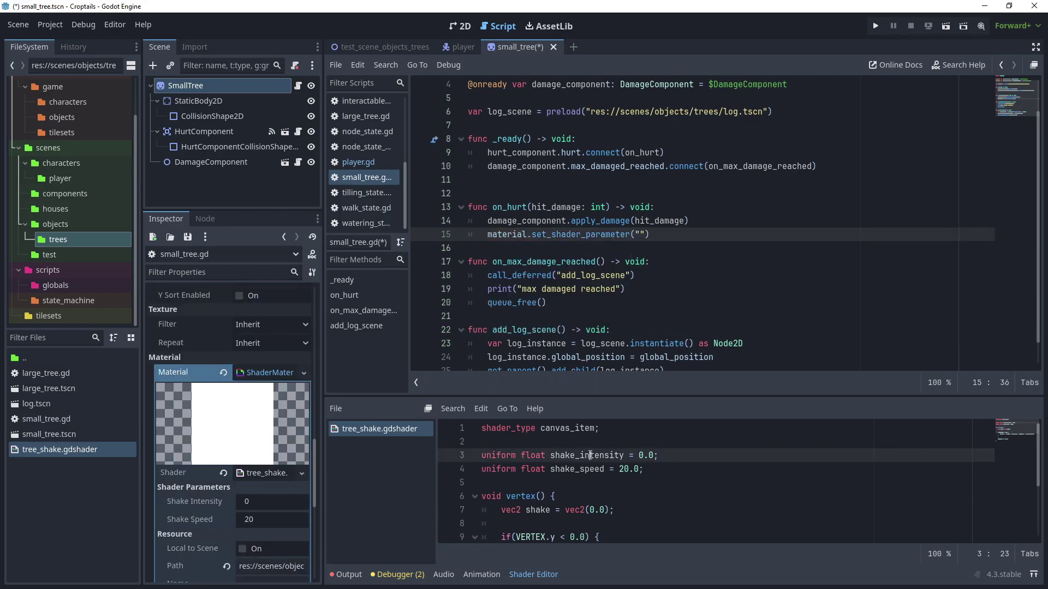
double_click(586, 455)
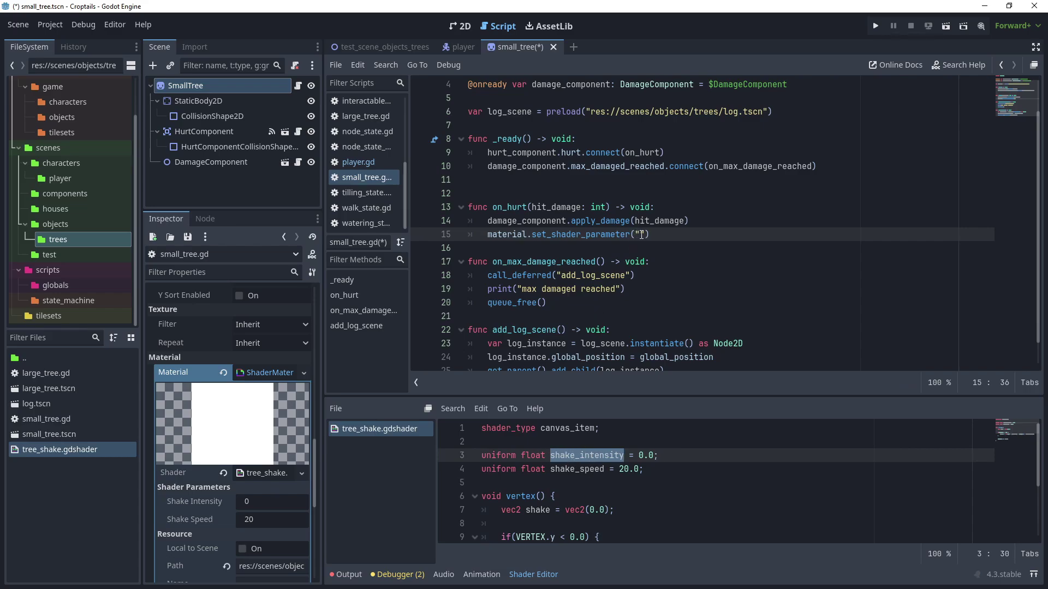
type("shake_intensity")
key("Right")
type(", 0.5")
- Await a 1.0-second timer, then set shake_intensity back to 0.0 in a duplicated line
key("Return")
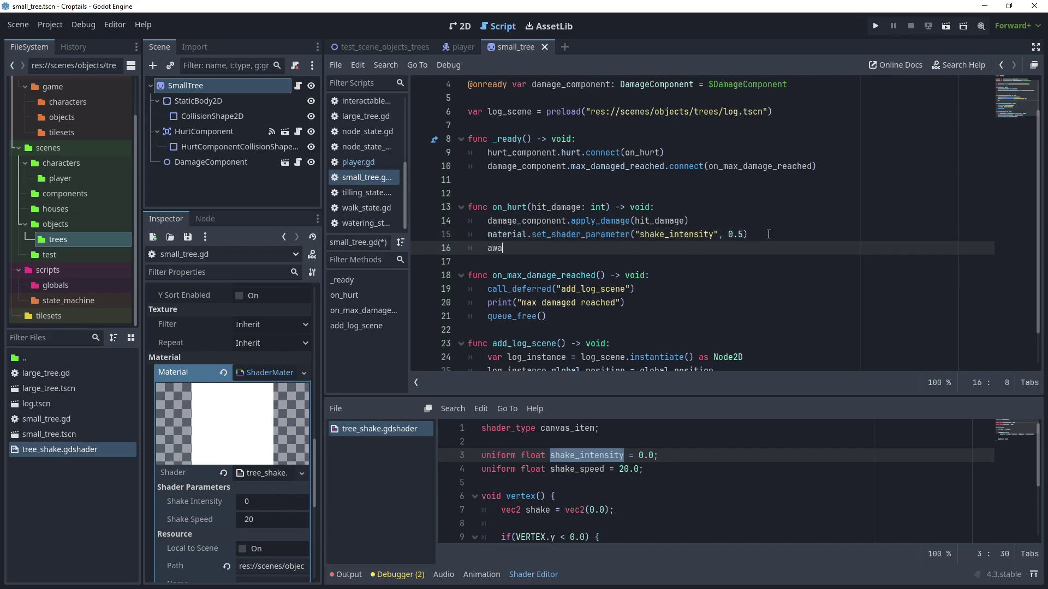
type("await")
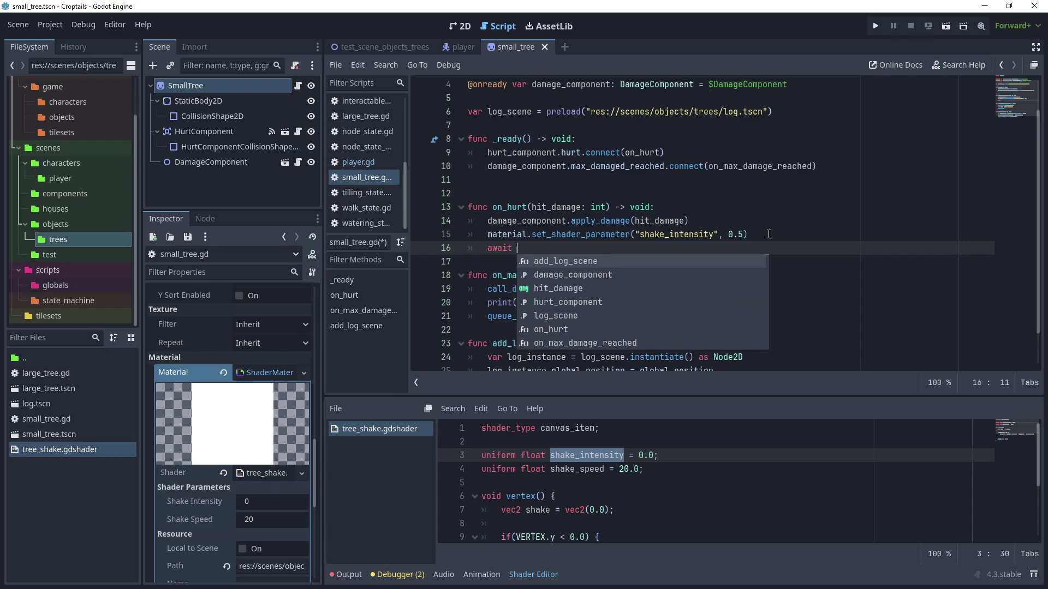
type("get_tree().create_timer(1.0).timeout")
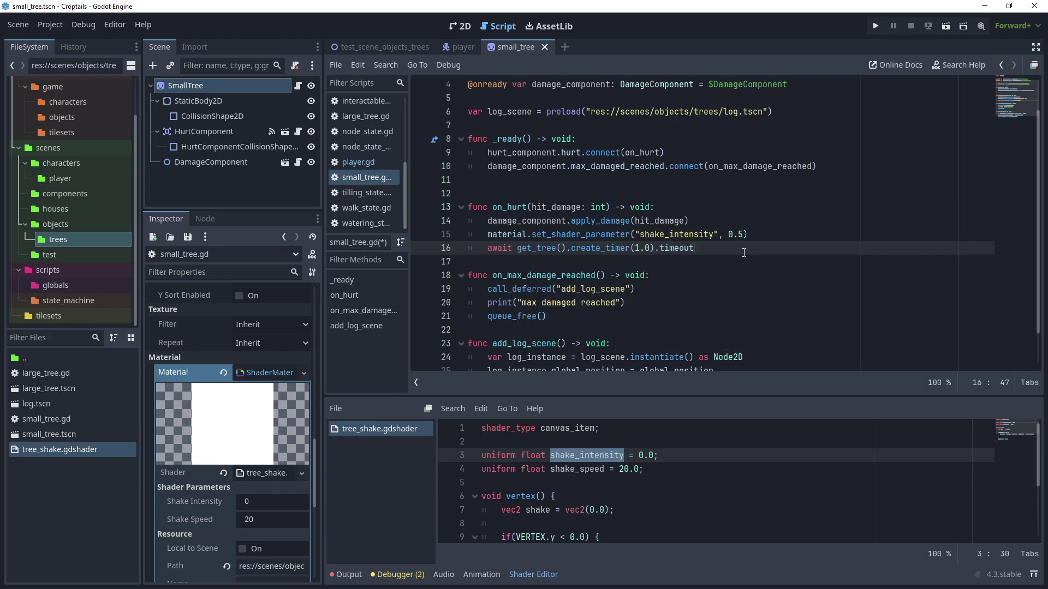
key("Return")
type("material.set_shader_parameter(\"shake_intensity\", 0.5)")
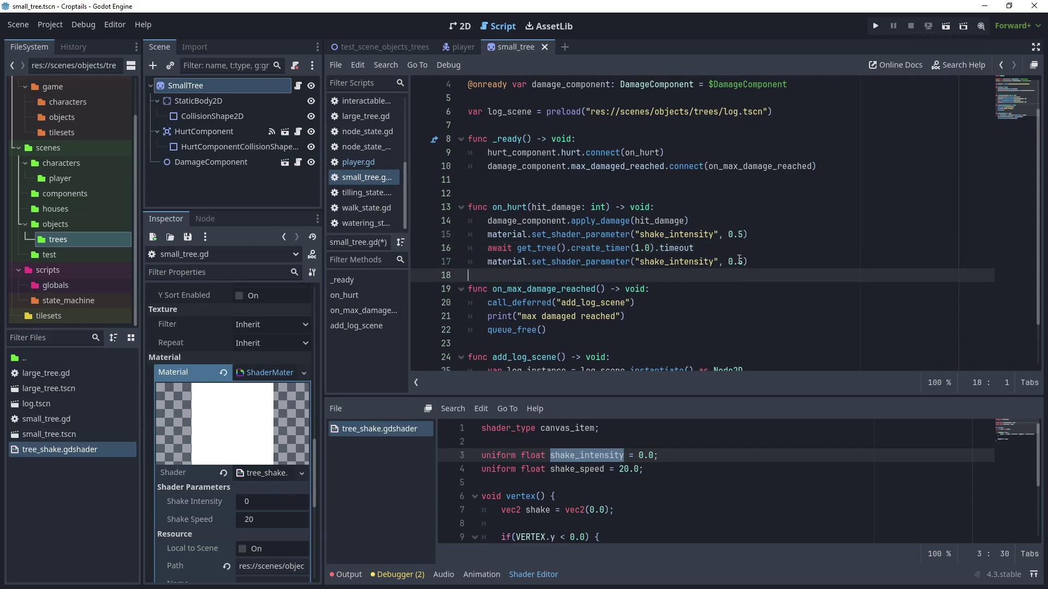
left_click(738, 261)
key("Delete")
type("0")
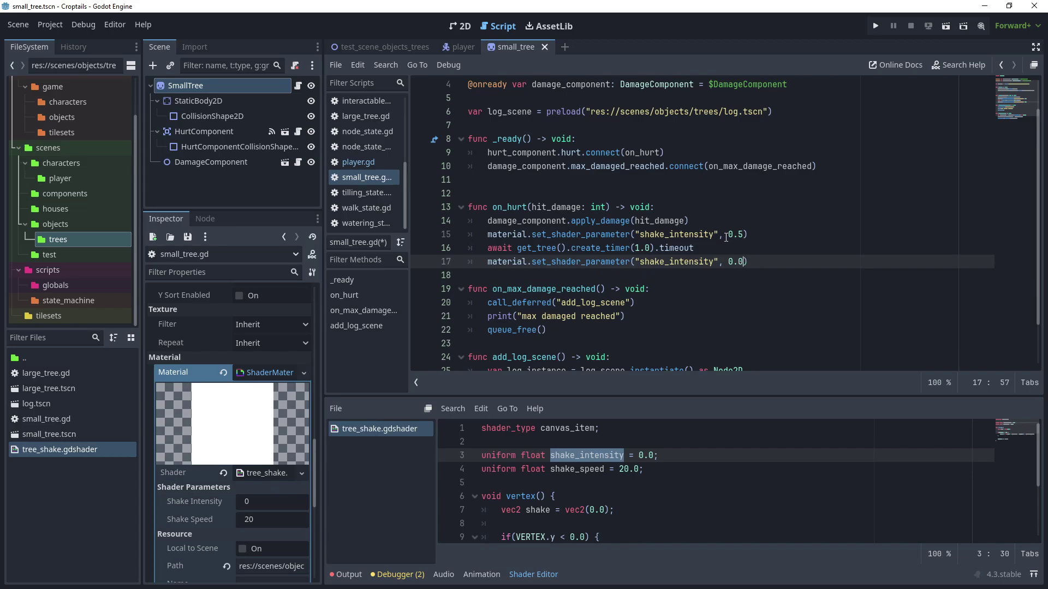
- Save the small tree script and check the player's current tool setting
left_click(577, 330)
key("F5")
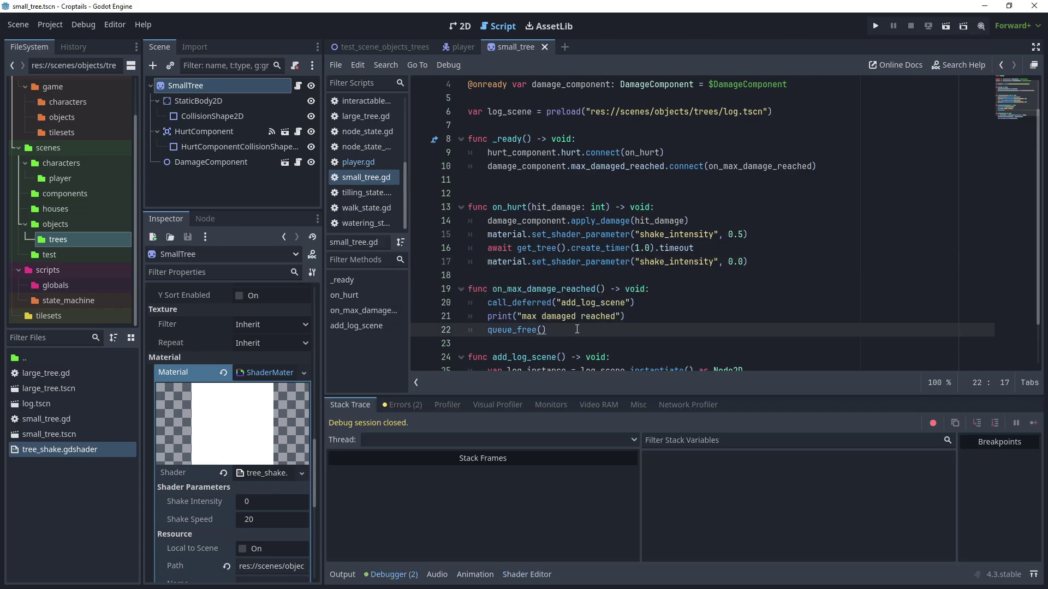
left_click(466, 47)
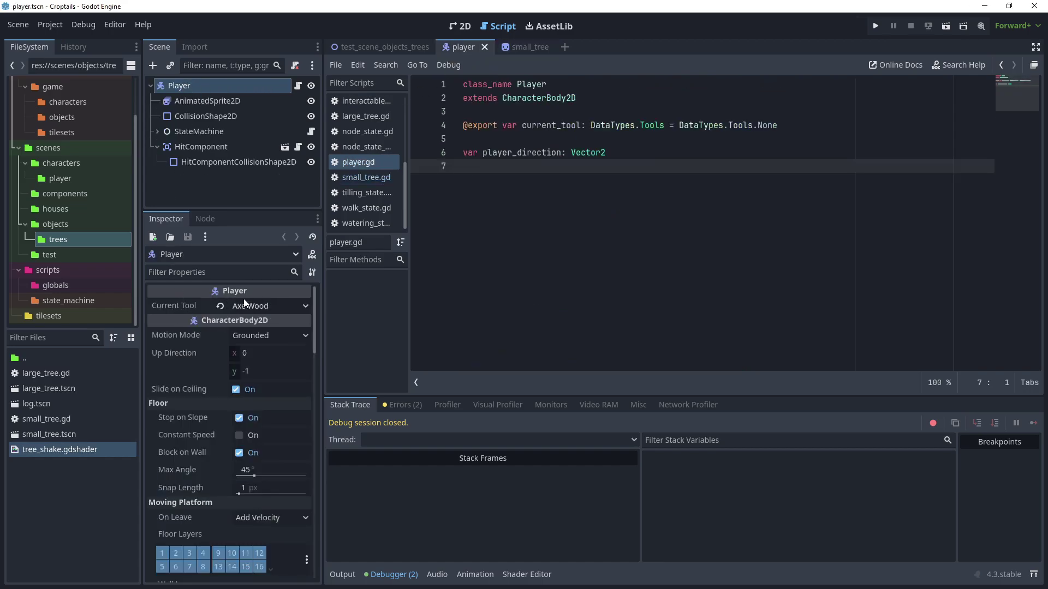
left_click(518, 47)
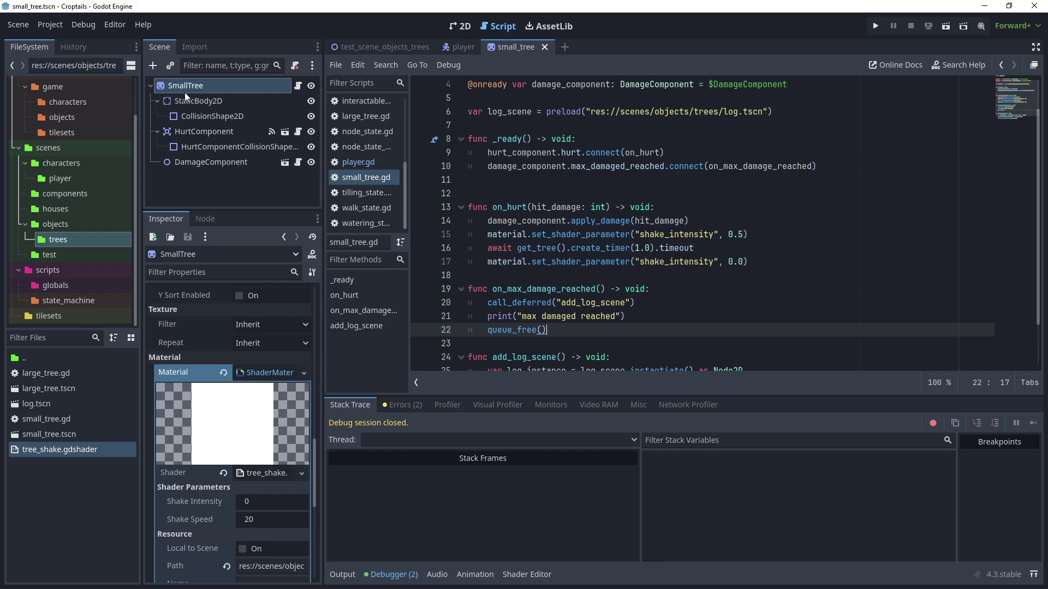
- Set the small tree's HurtComponent tool to Axe Wood
left_click(213, 134)
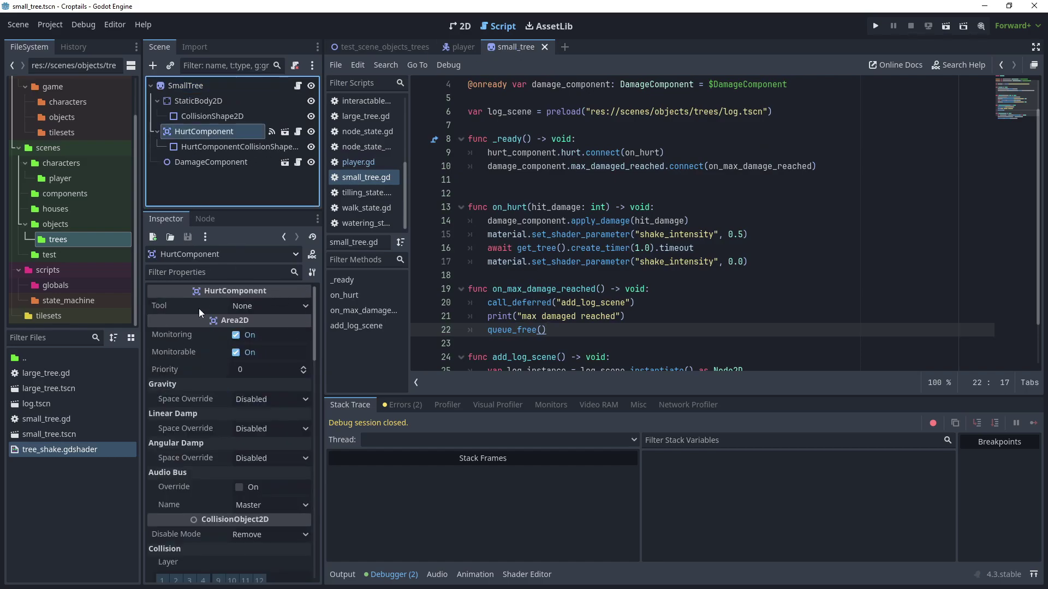
left_click(251, 305)
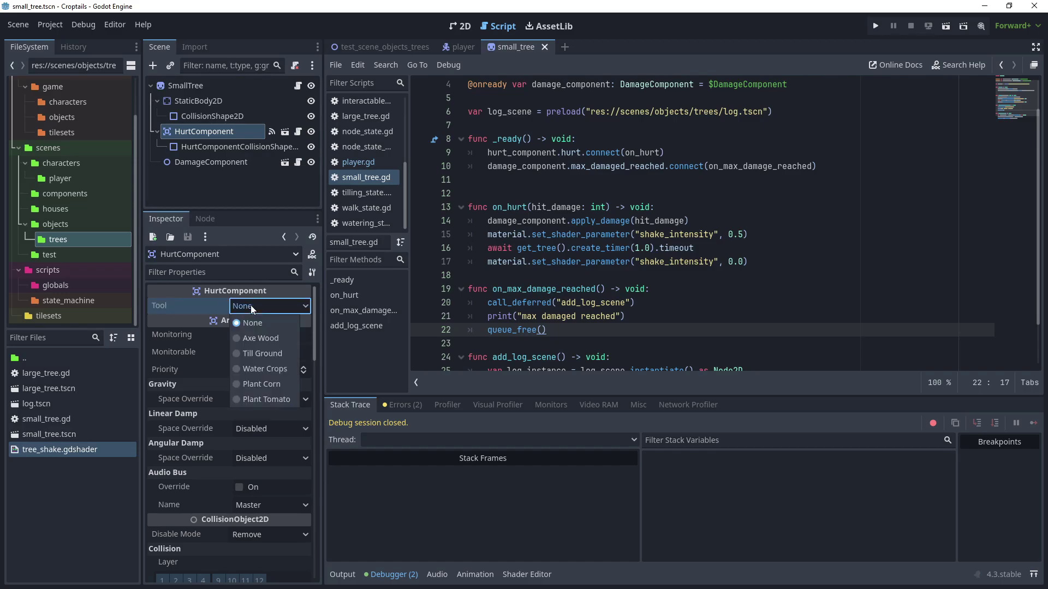
left_click(259, 336)
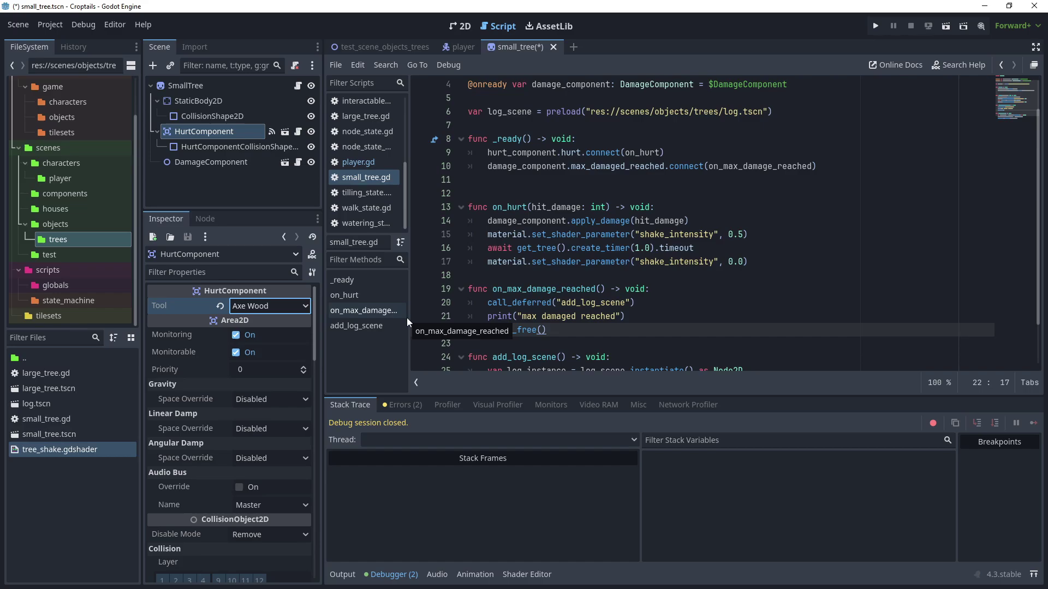
key("Up")
key("Up")
key("End")
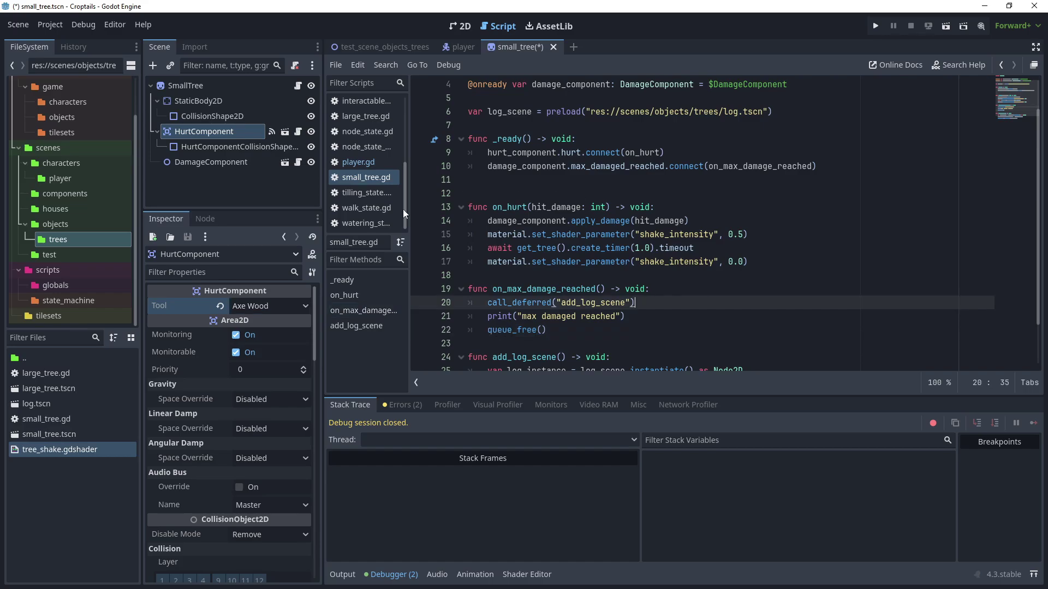
- Run the trees test scene, chop a small tree into a log, then stop the game
left_click(380, 48)
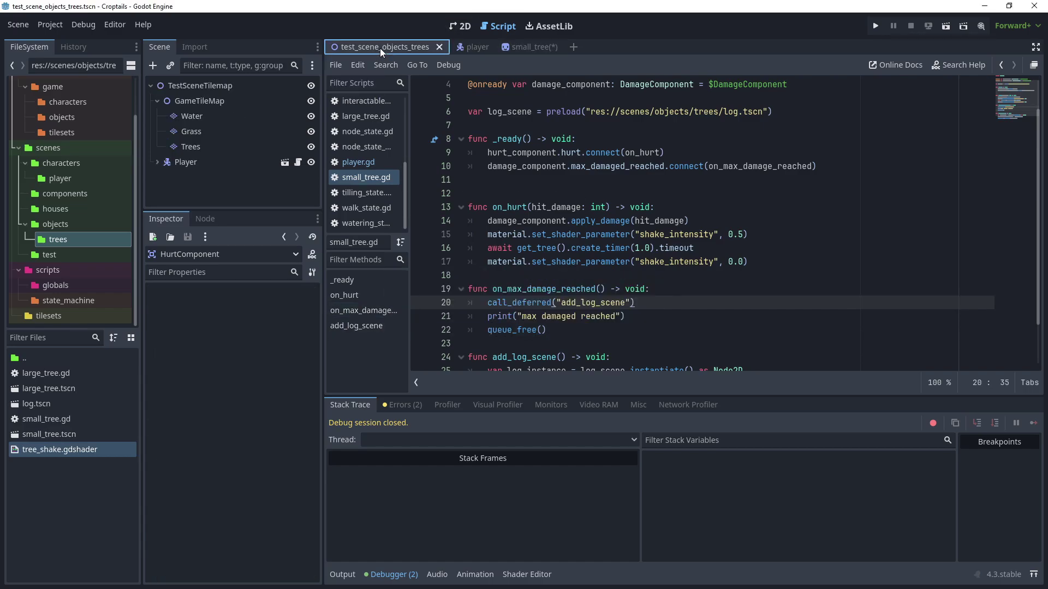
left_click(459, 25)
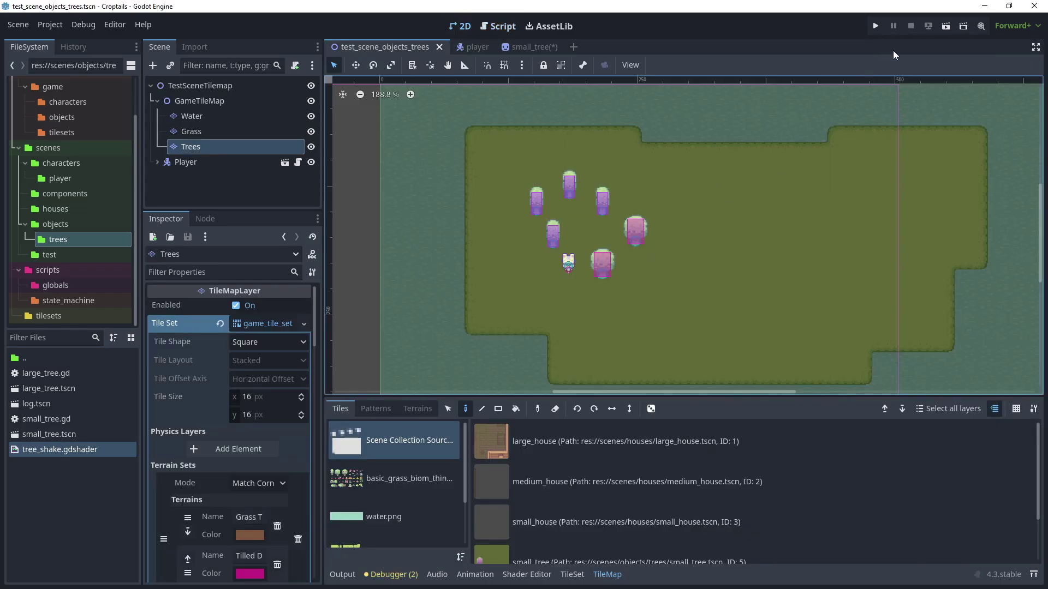
left_click(947, 29)
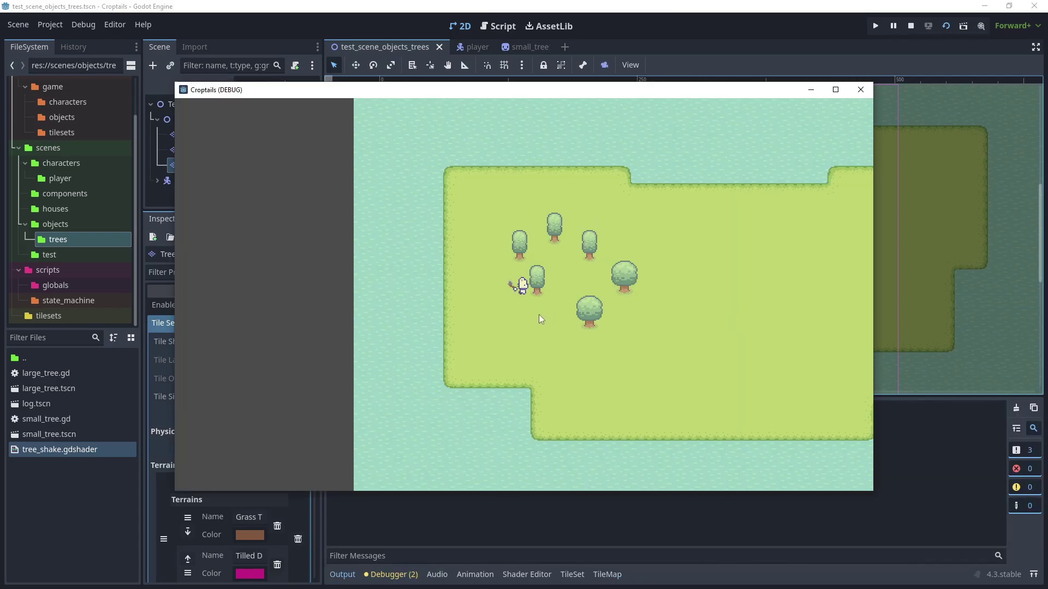
key("d")
left_click(539, 324)
left_click(860, 89)
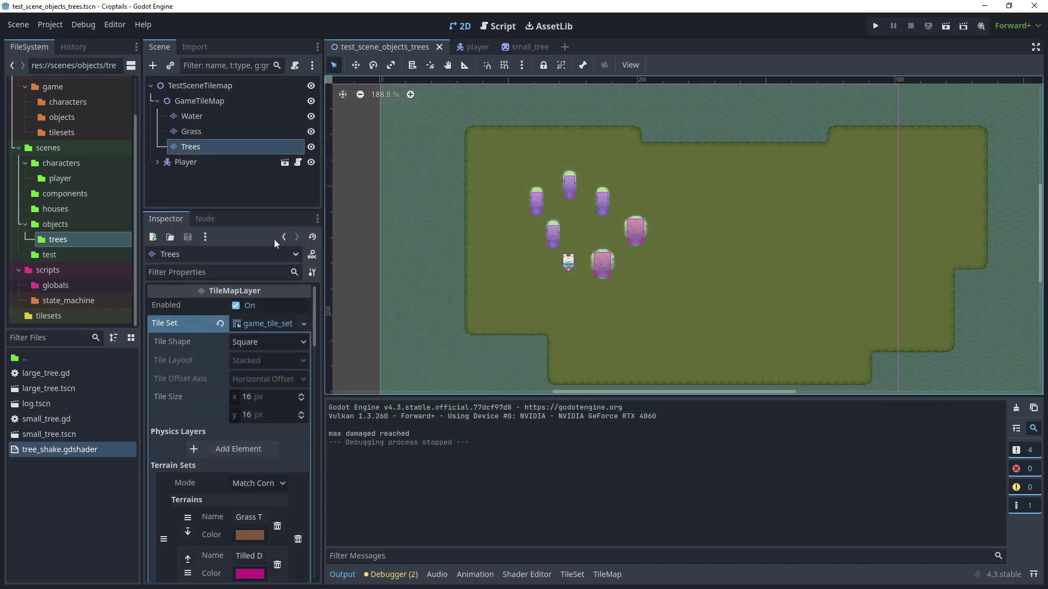
- Make the SmallTree sprite's tree_shake material Local to Scene and save the scene
left_click(521, 50)
scroll(214, 360, "down", 3)
scroll(213, 358, "down", 5)
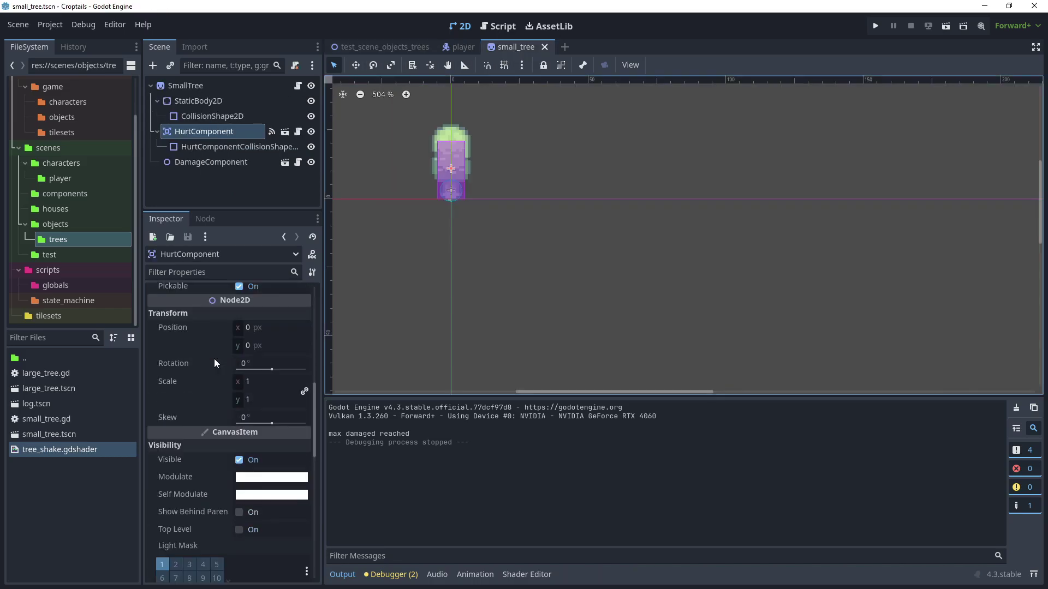
scroll(214, 359, "down", 3)
left_click(193, 88)
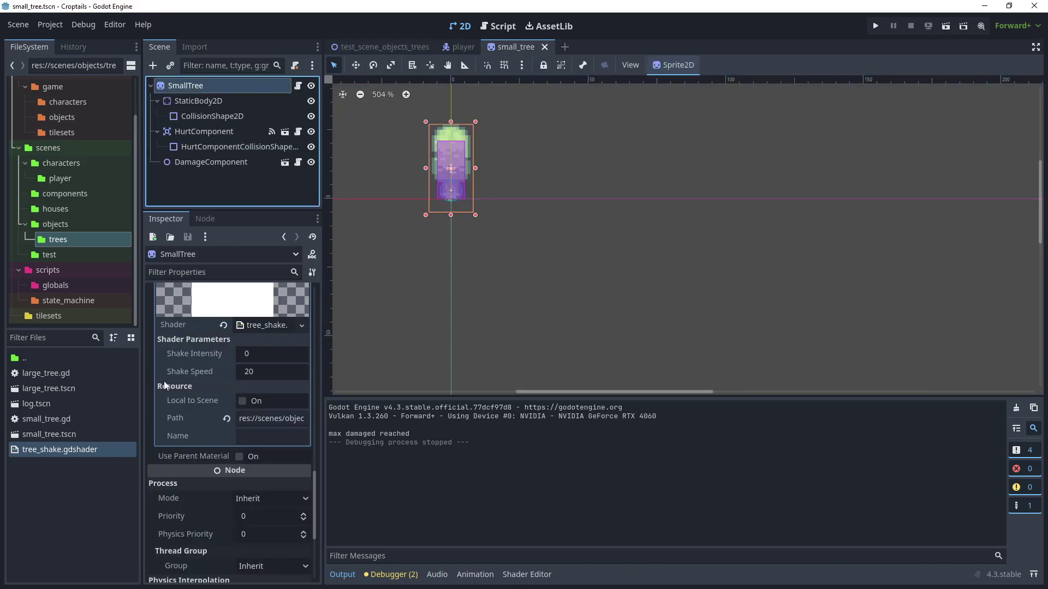
left_click(244, 401)
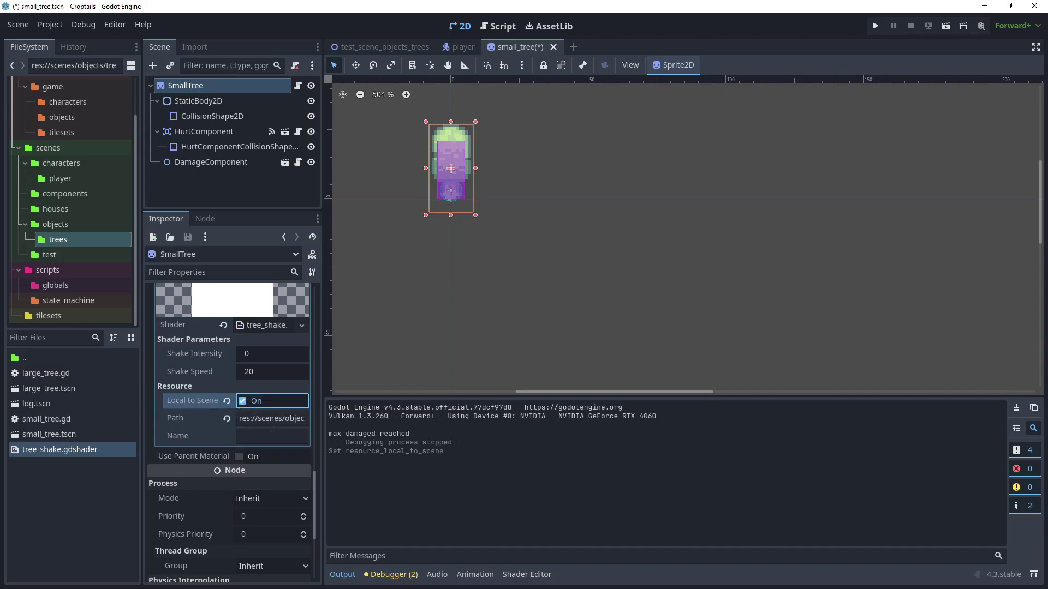
key("ctrl+s")
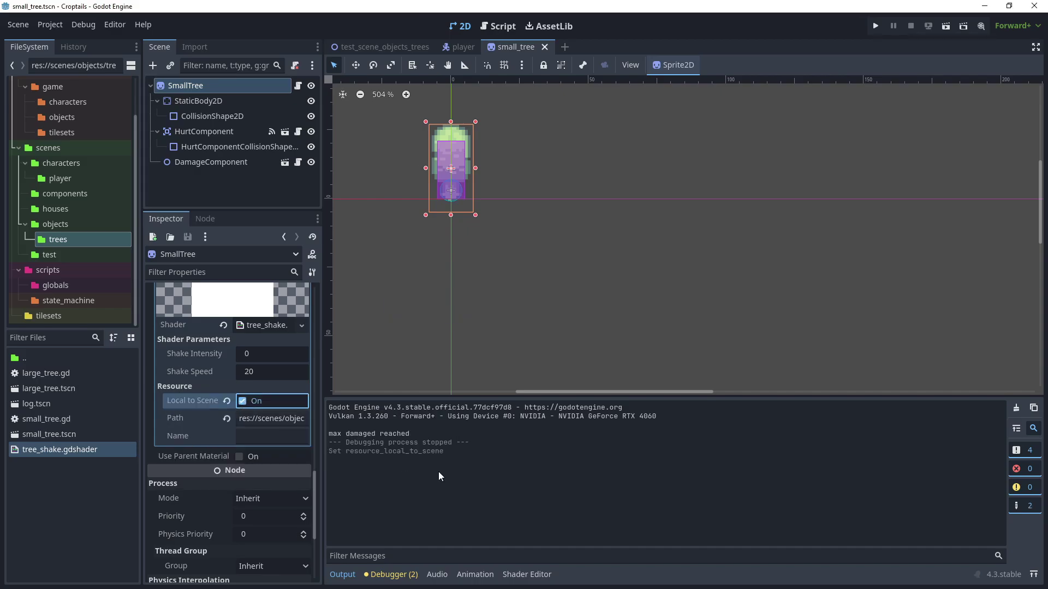
- Run the trees test scene, walk the player around the trees, then stop the game
left_click(387, 49)
key("F6")
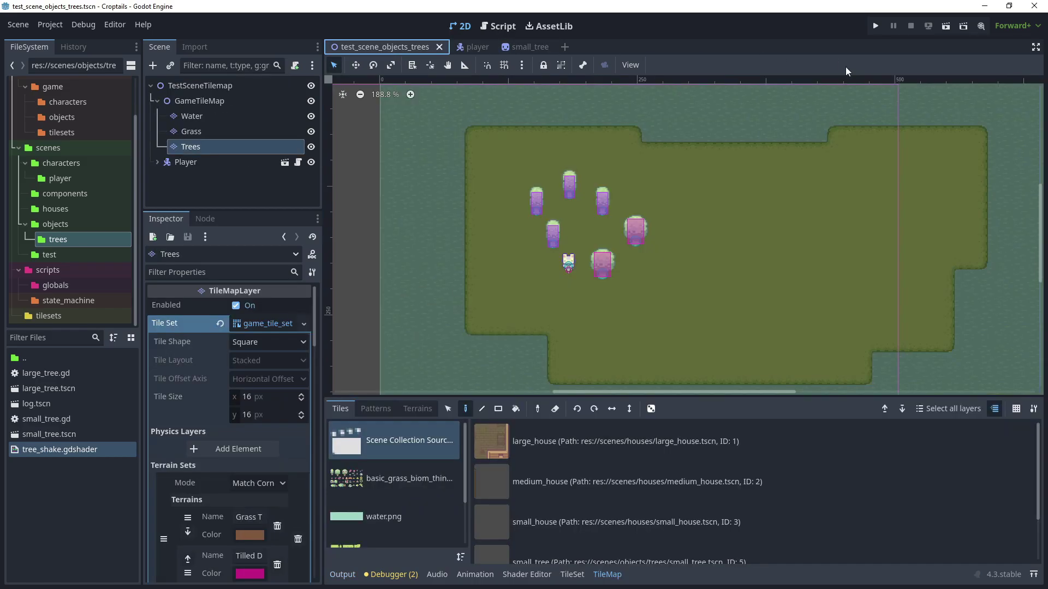
key("a")
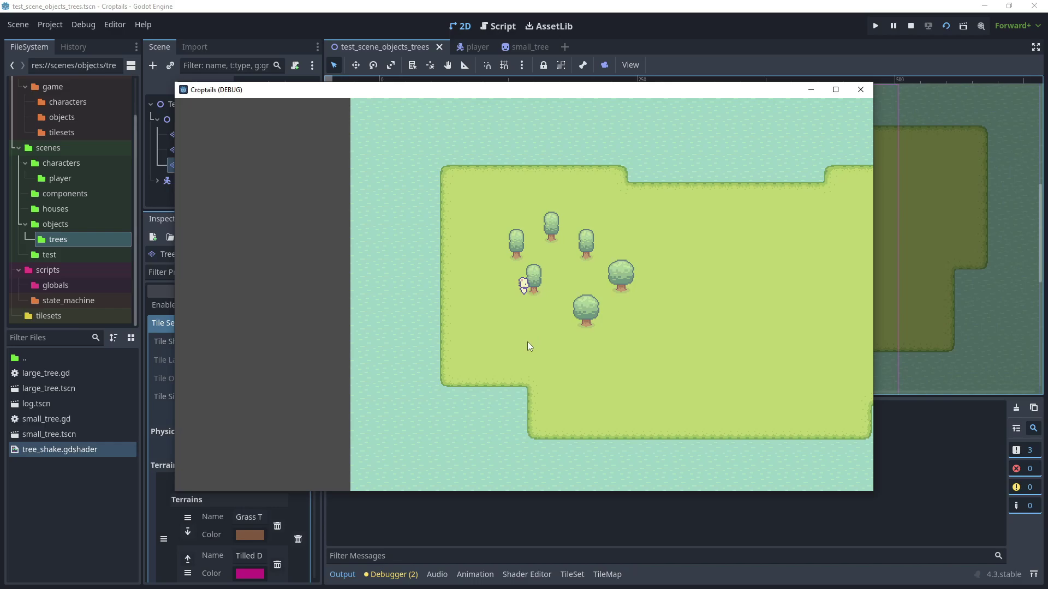
key("a")
key("w")
key("w")
key("a")
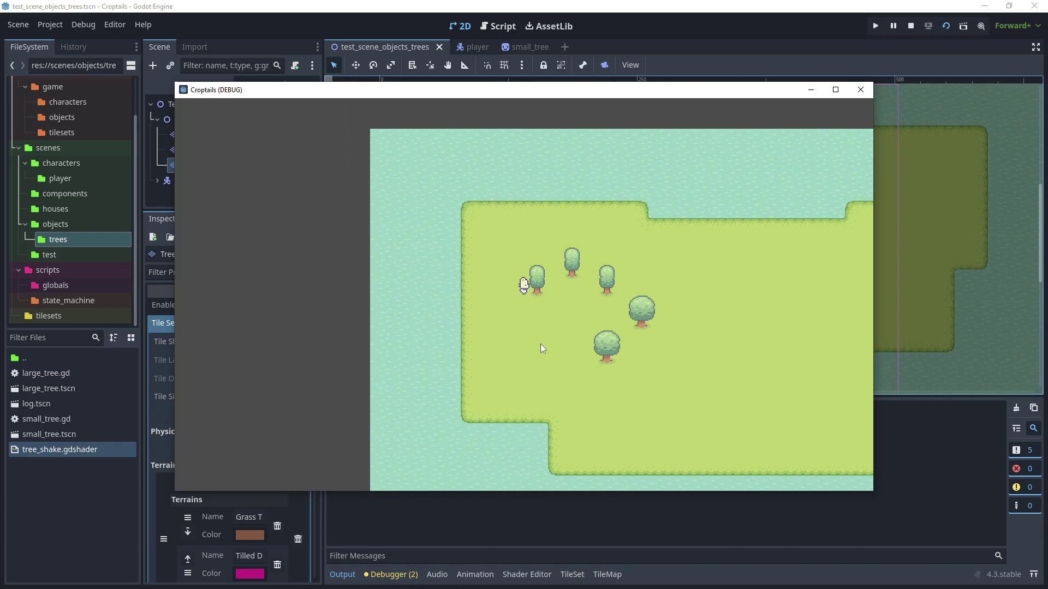
left_click(911, 27)
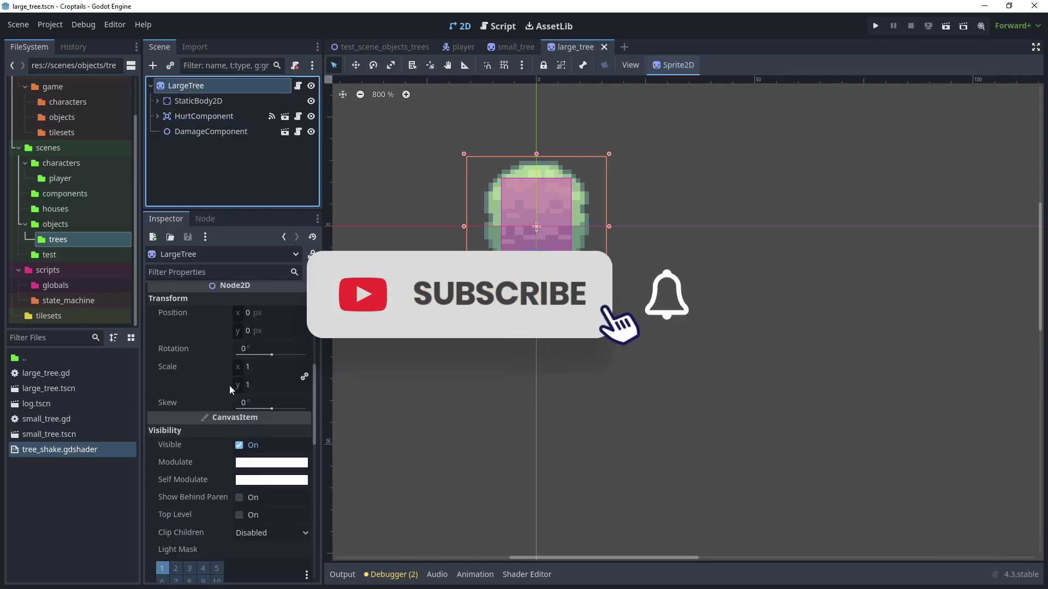
scroll(230, 385, "down", 5)
scroll(229, 383, "down", 3)
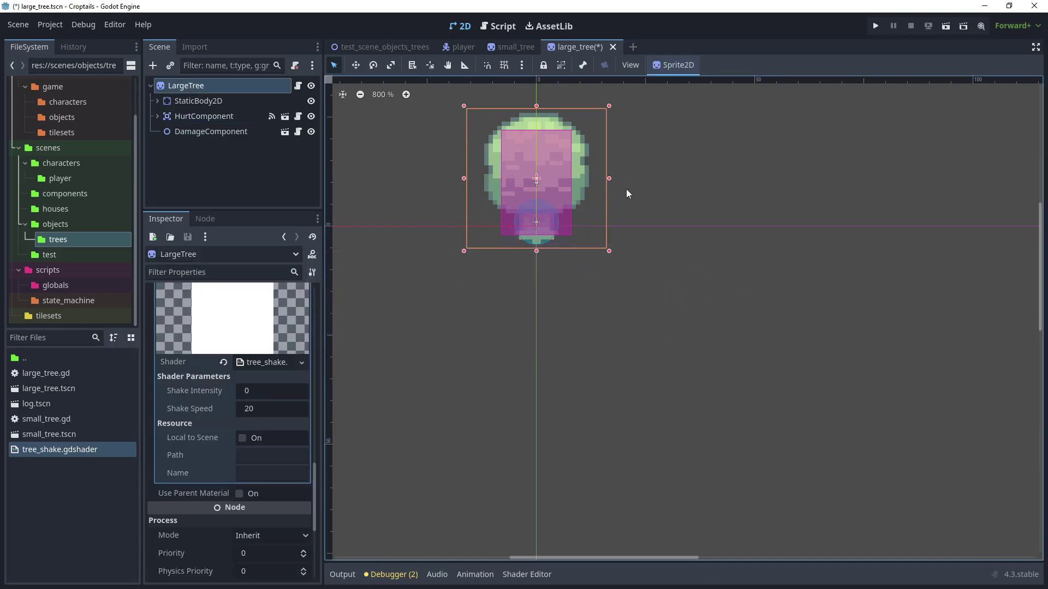
- Paste the shake_intensity 0.5/0.0 lines from small_tree.gd into large_tree.gd's on_hurt and save
key("ctrl+s")
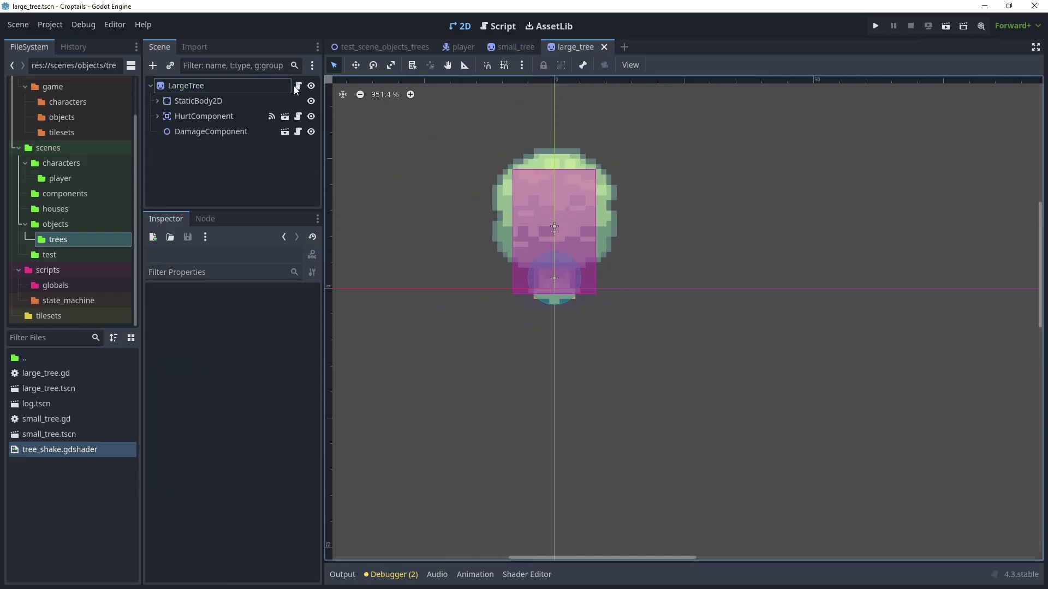
left_click_drag(474, 330, 397, 261)
key("ctrl+c")
left_click(366, 199)
key("ctrl+v")
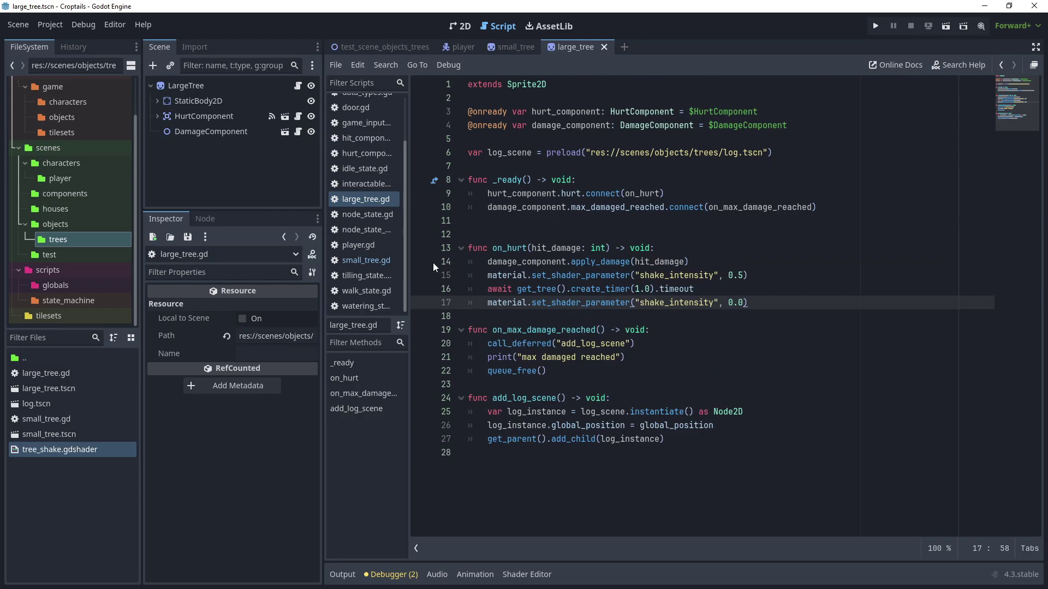
key("ctrl+s")
- Make the LargeTree sprite's tree_shake material Local to Scene
left_click(283, 237)
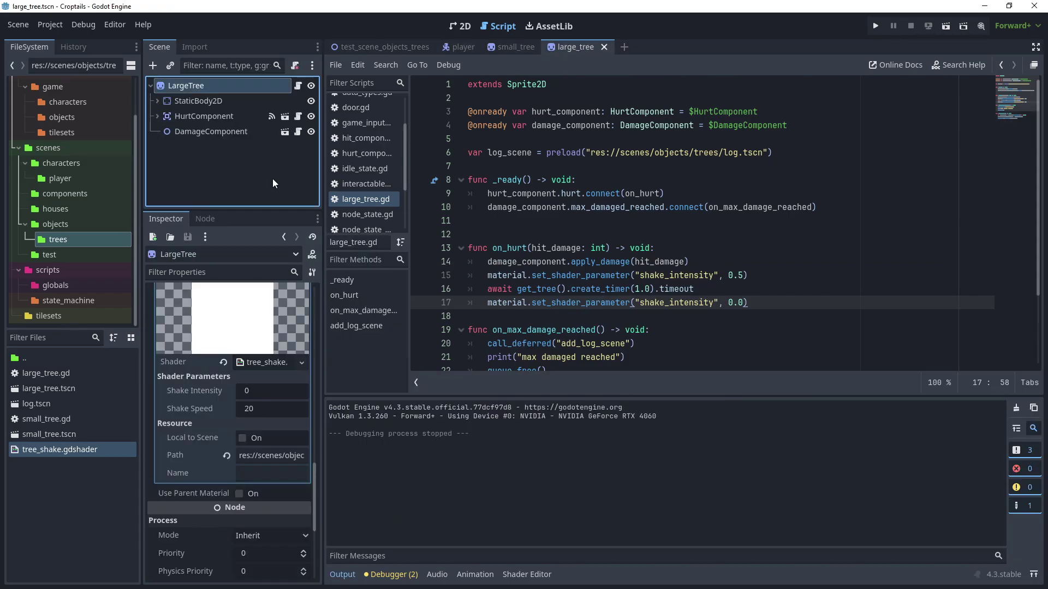
left_click(243, 438)
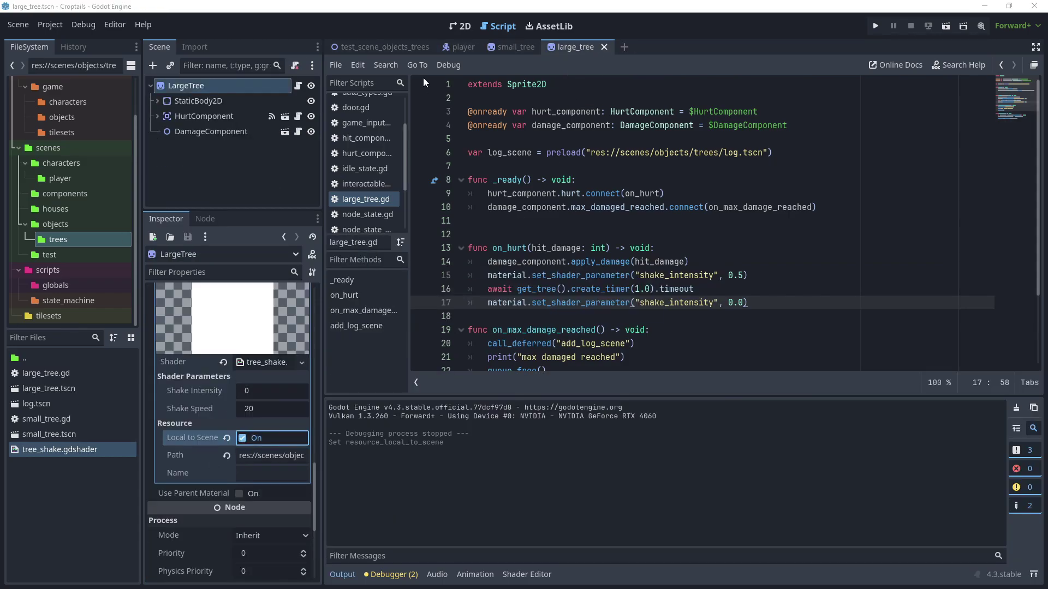
left_click(400, 48)
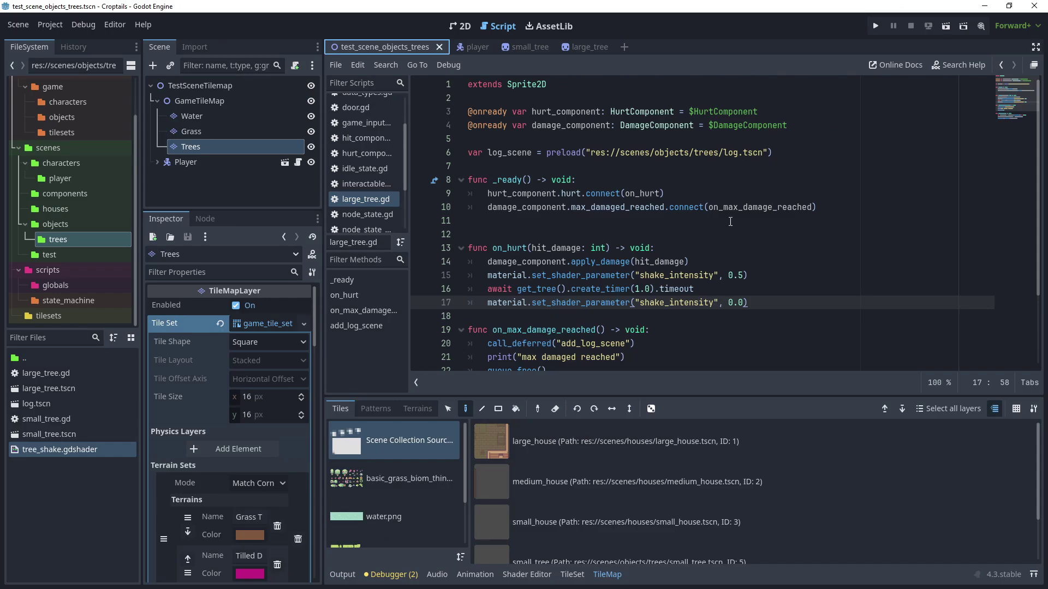
- Run the game, chop down the large tree with the axe, then stop it
left_click(946, 27)
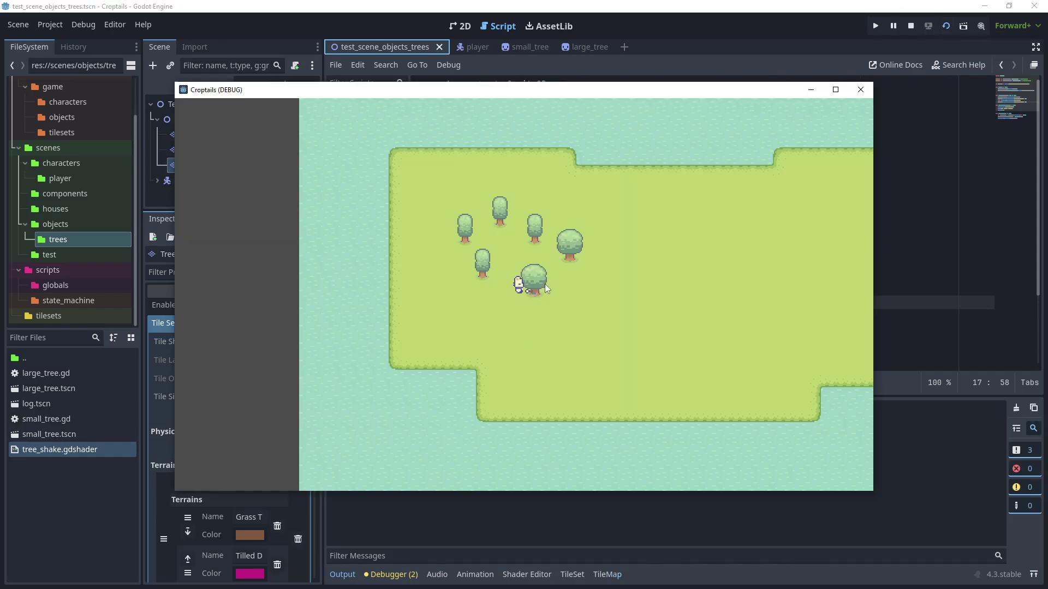
left_click(543, 351)
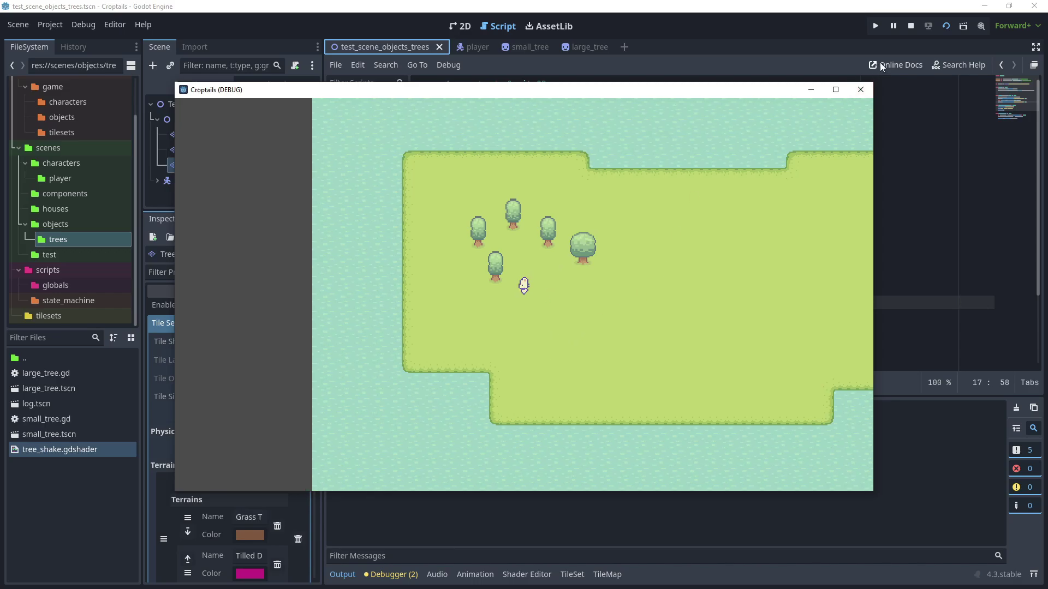
left_click(911, 26)
- Review the on_hurt function in the large_tree script
left_click(586, 47)
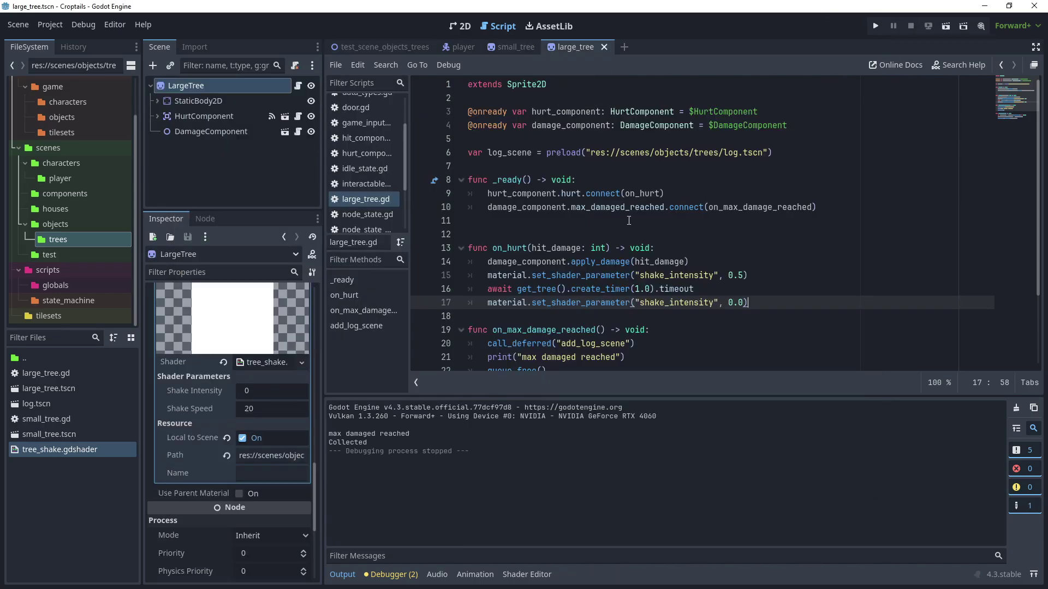
scroll(602, 224, "down", 3)
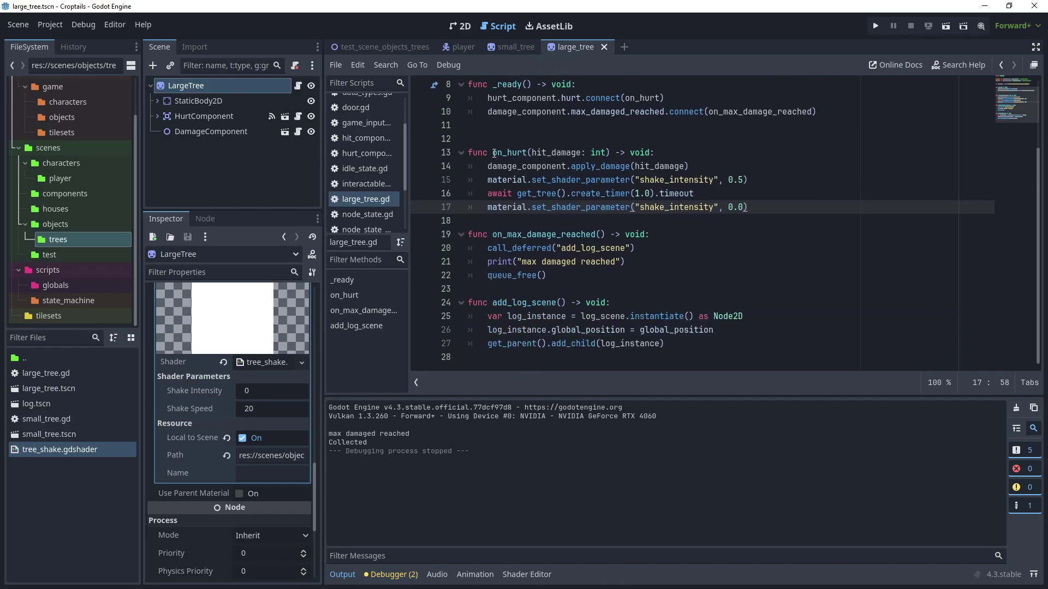
left_click(502, 153)
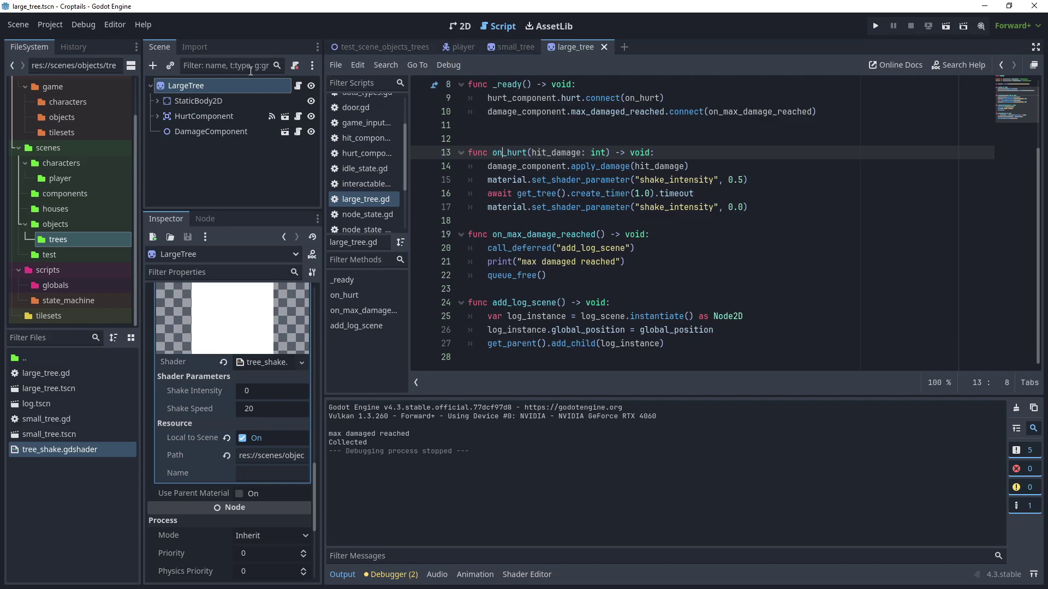
- View the tree_shake.gdshader code with its shake_intensity and shake_speed uniforms beside the large tree sprite
left_click(463, 25)
scroll(547, 270, "up", 2)
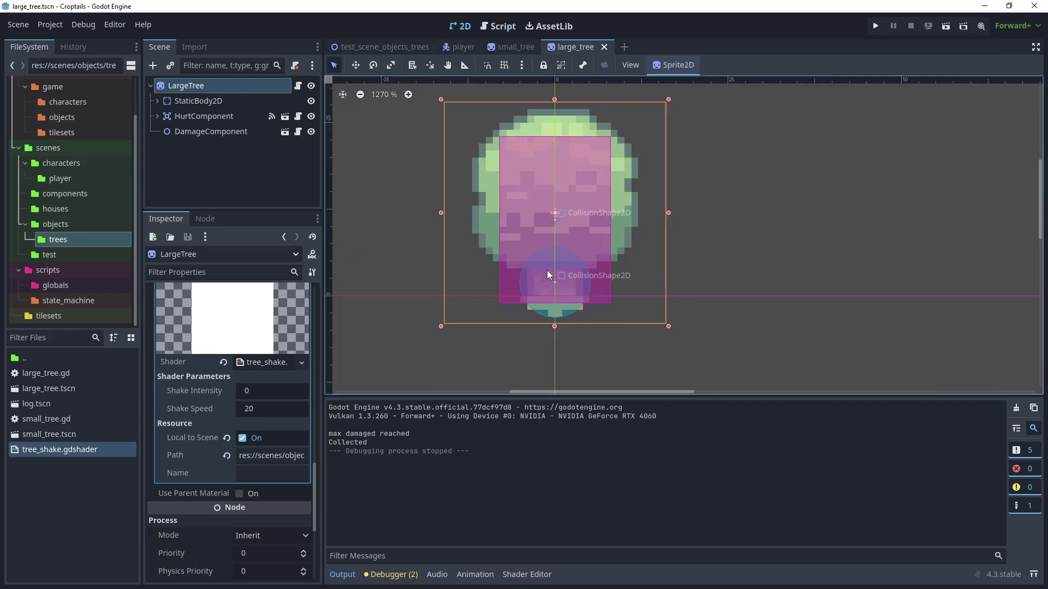
scroll(556, 307, "up", 2)
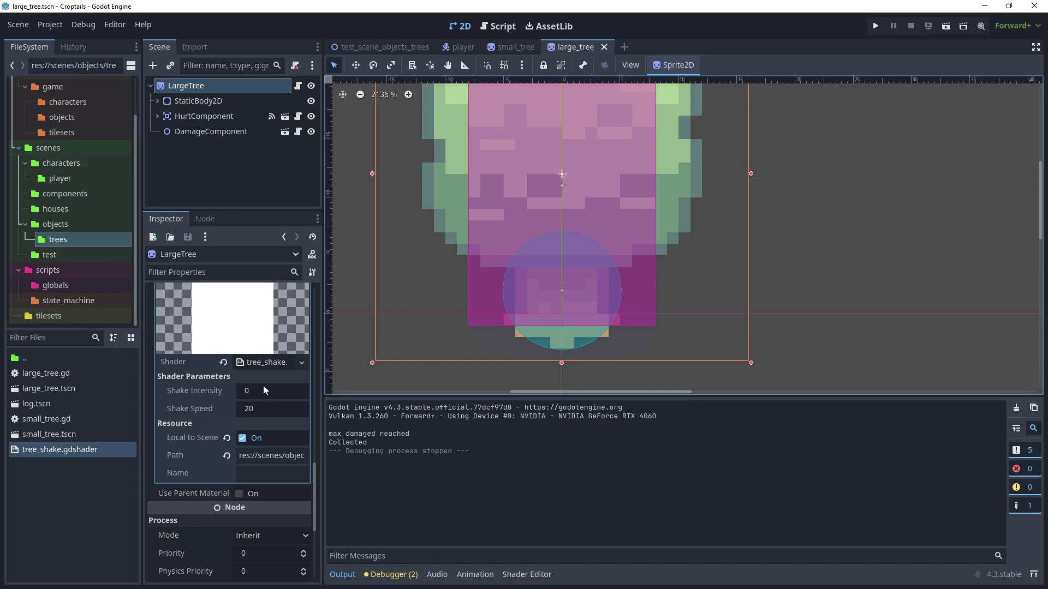
left_click(263, 364)
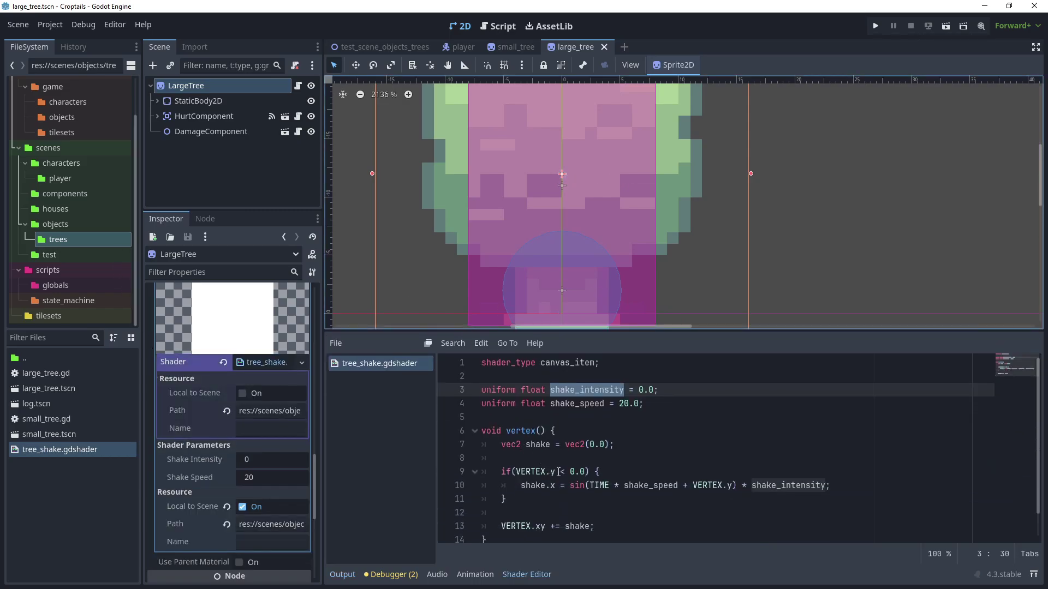
scroll(549, 282, "down", 2)
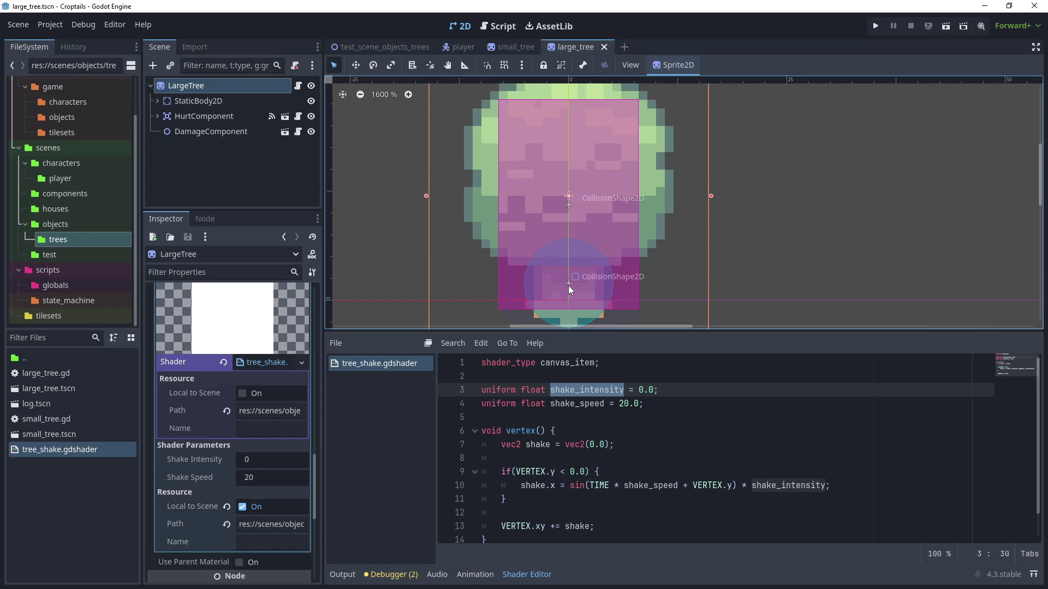
scroll(573, 282, "down", 1)
middle_click_drag(737, 281, 732, 241)
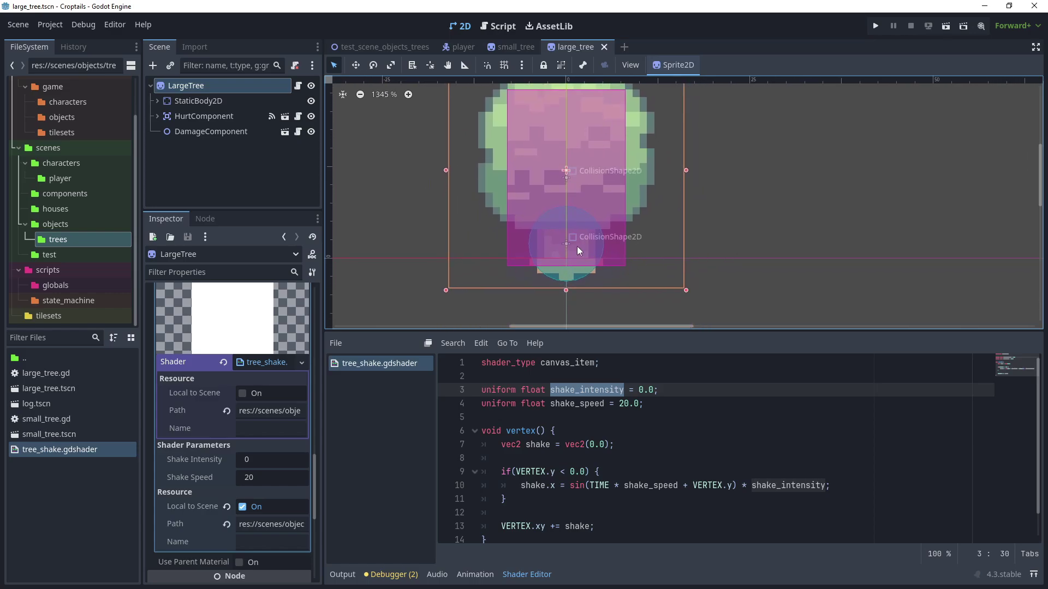
middle_click_drag(556, 262, 570, 301)
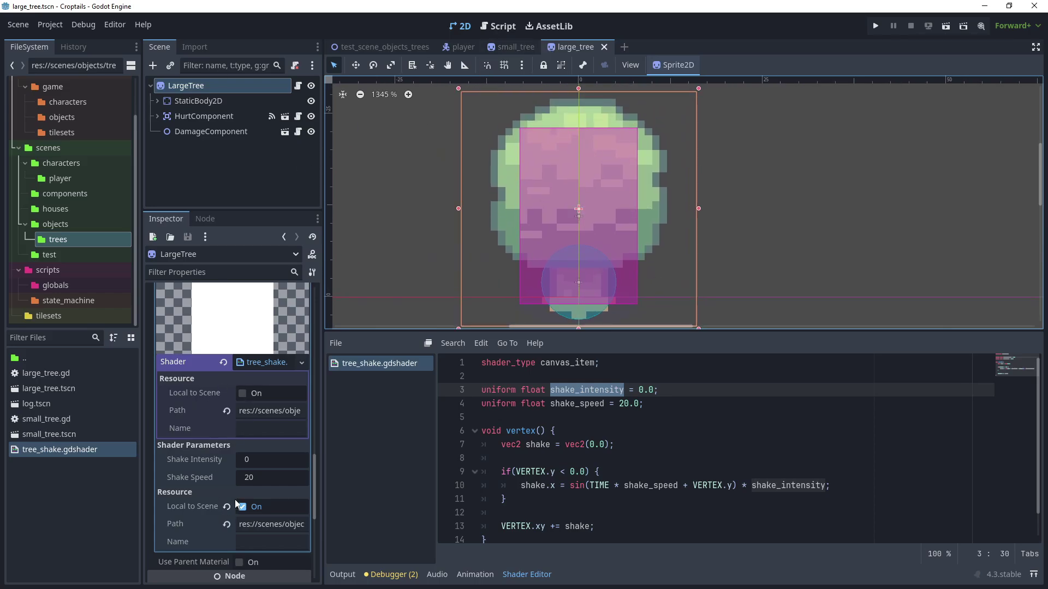
scroll(236, 499, "down", 2)
scroll(224, 492, "down", 1)
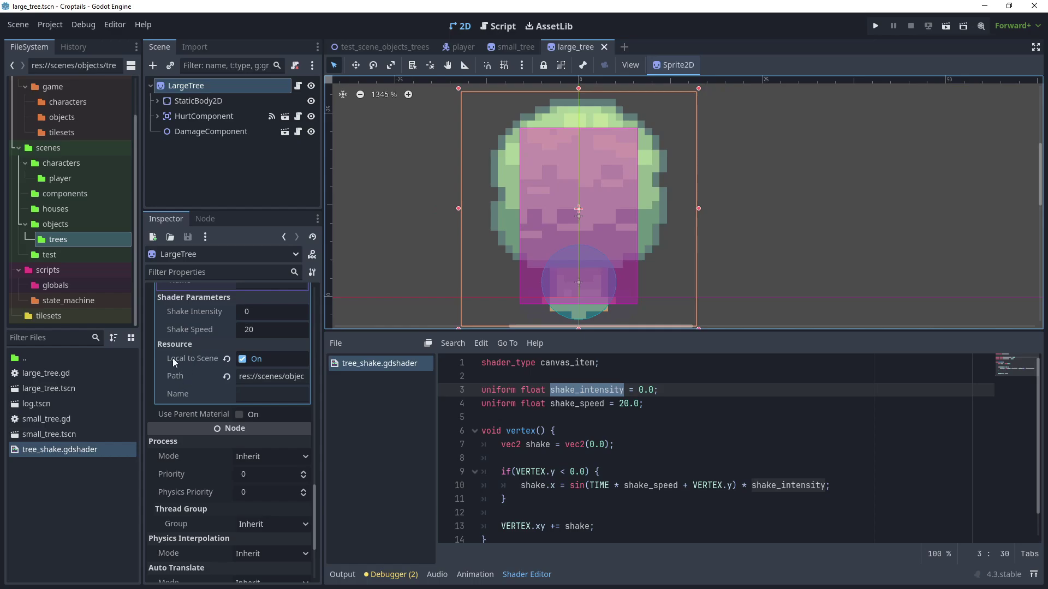
scroll(236, 375, "up", 2)
scroll(260, 448, "up", 1)
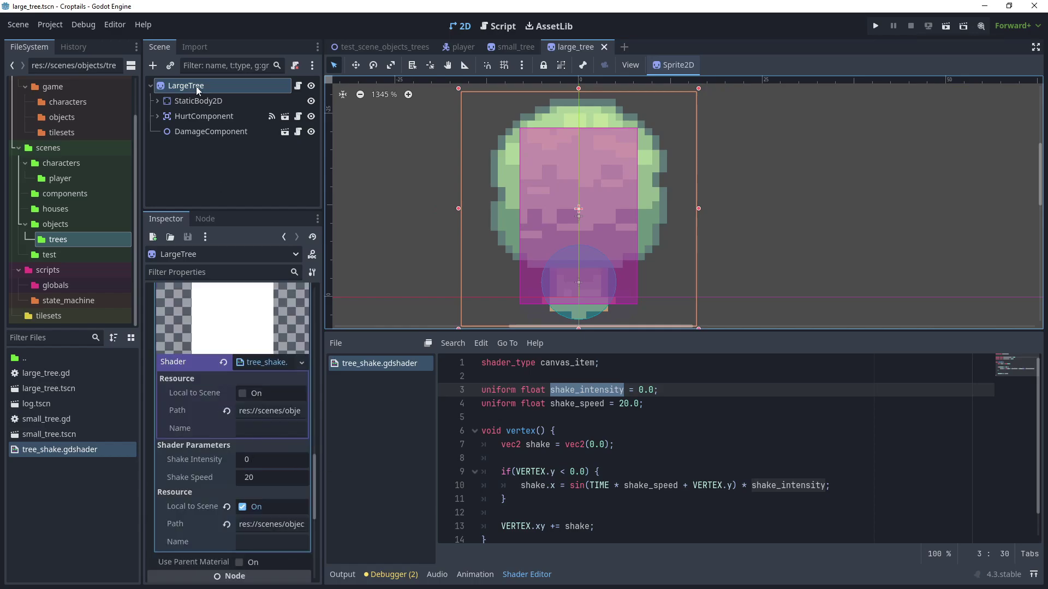
left_click(208, 117)
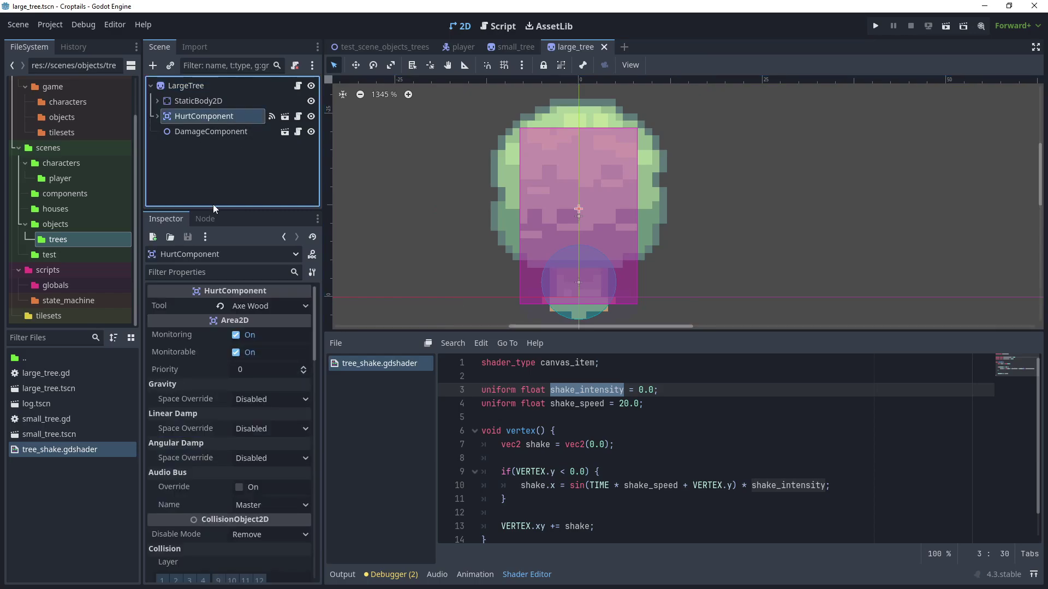